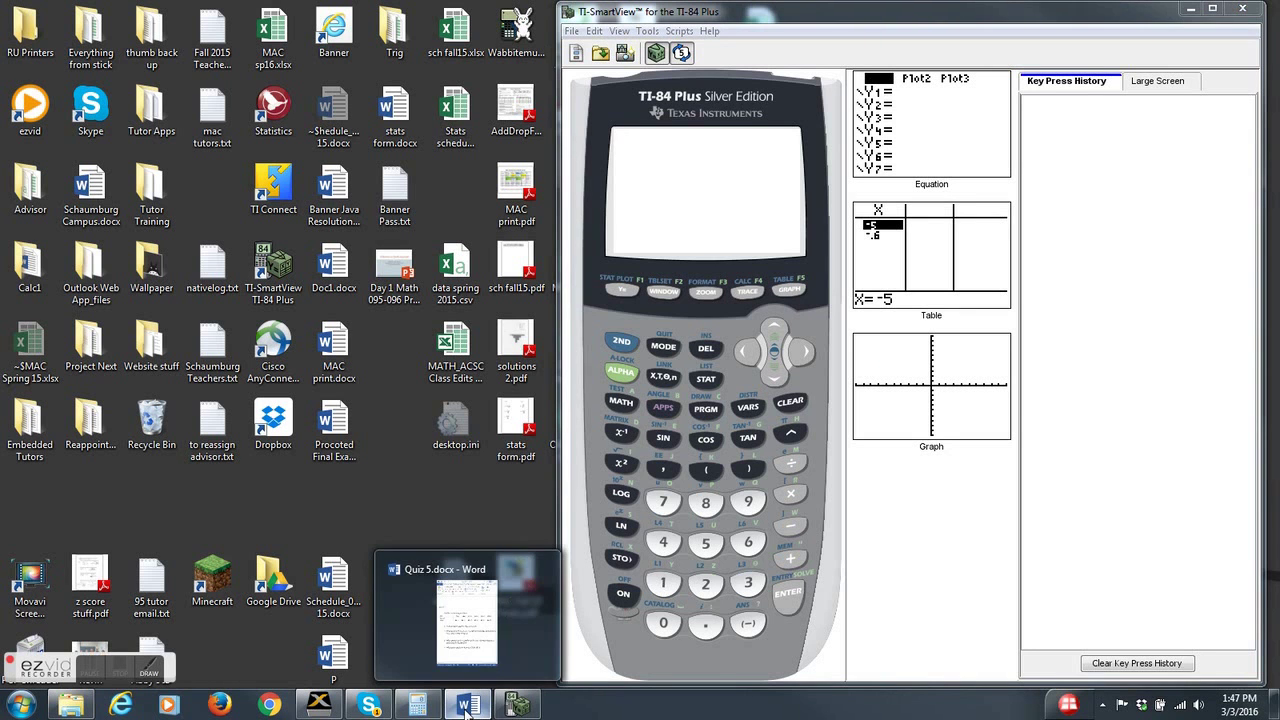
# Restore Quiz 5.docx from the taskbar so its CPI and pizza-cost data sits beside the emulator
pyautogui.click(465, 708)
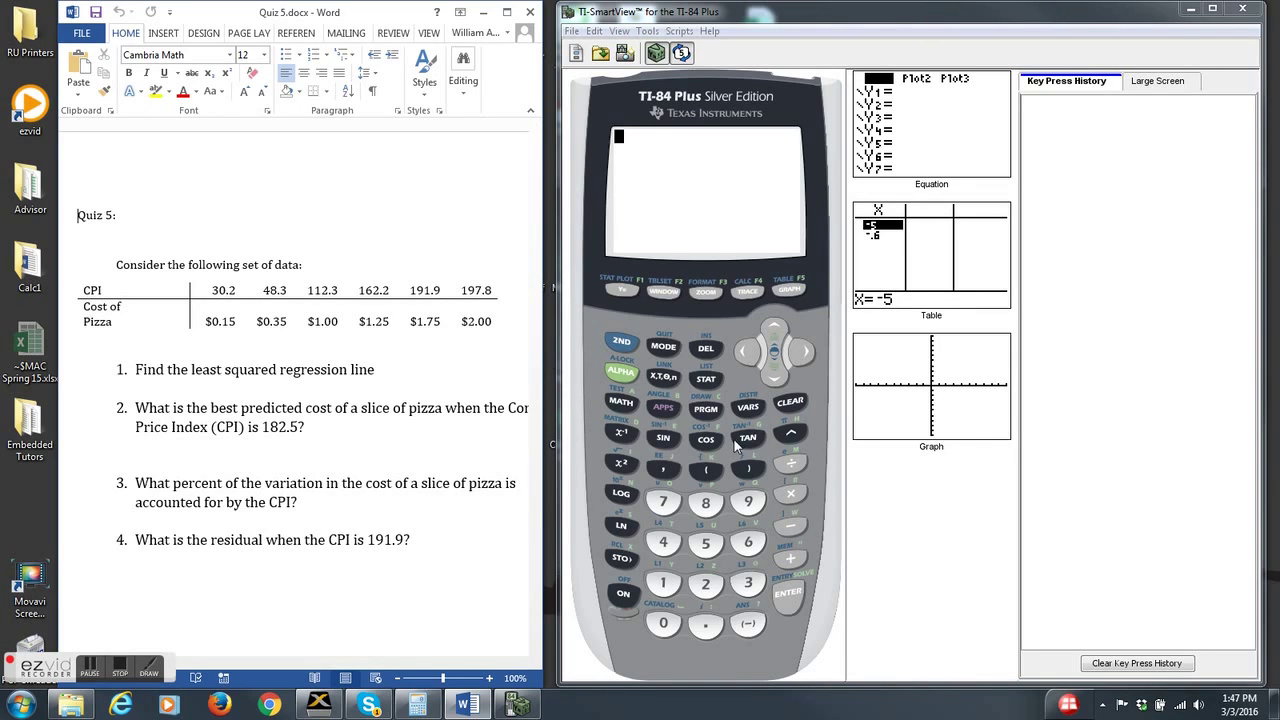
# Open the CATALOG at the D entries and scroll to DiagnosticOn
pyautogui.click(629, 348)
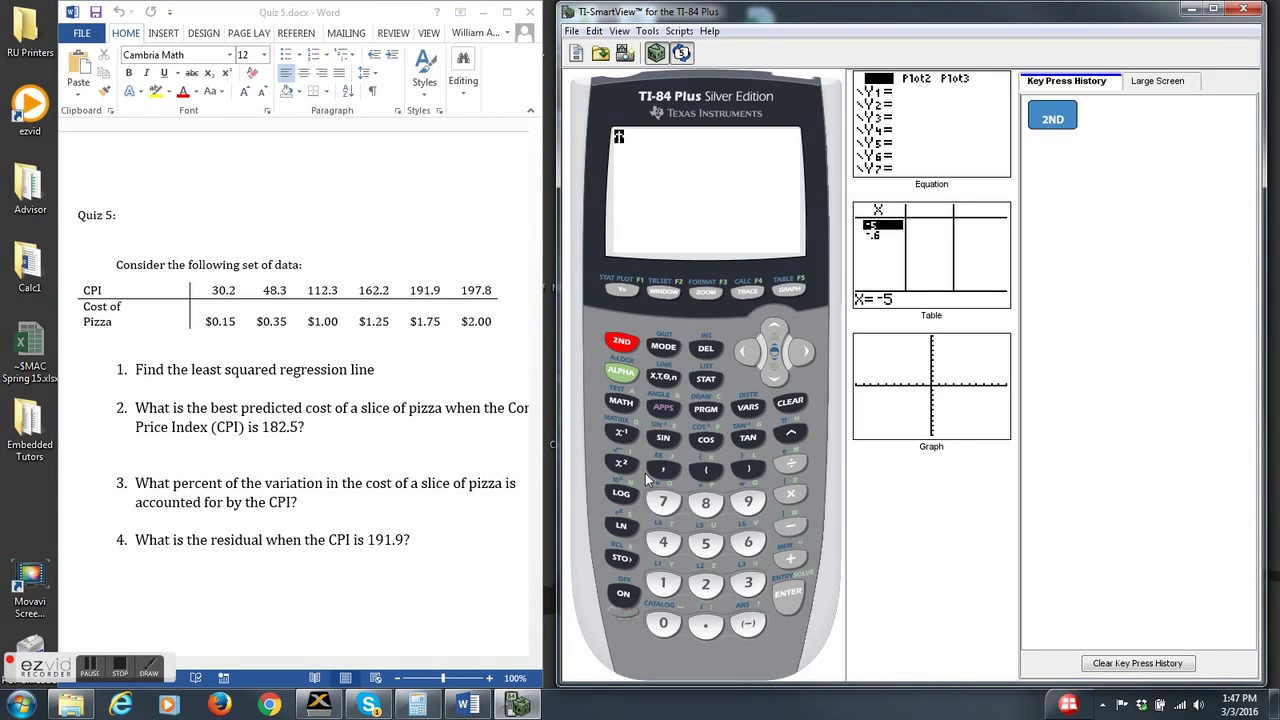
pyautogui.click(656, 633)
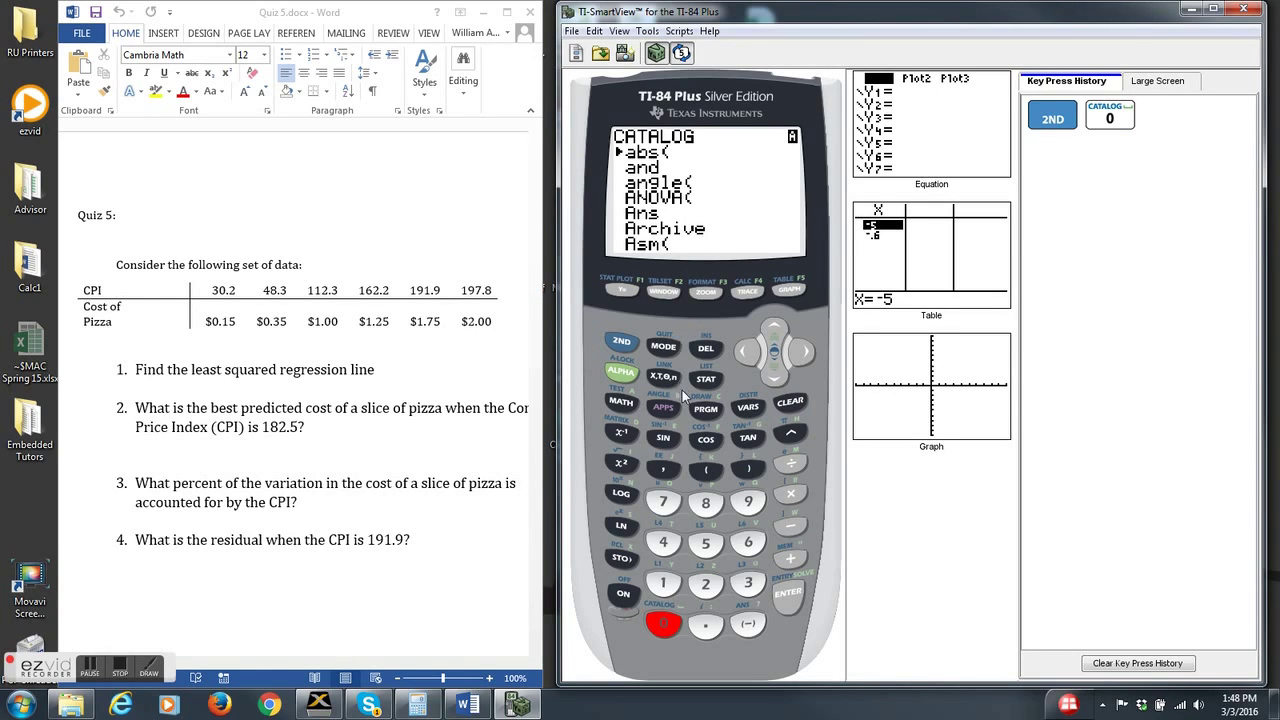
pyautogui.click(620, 435)
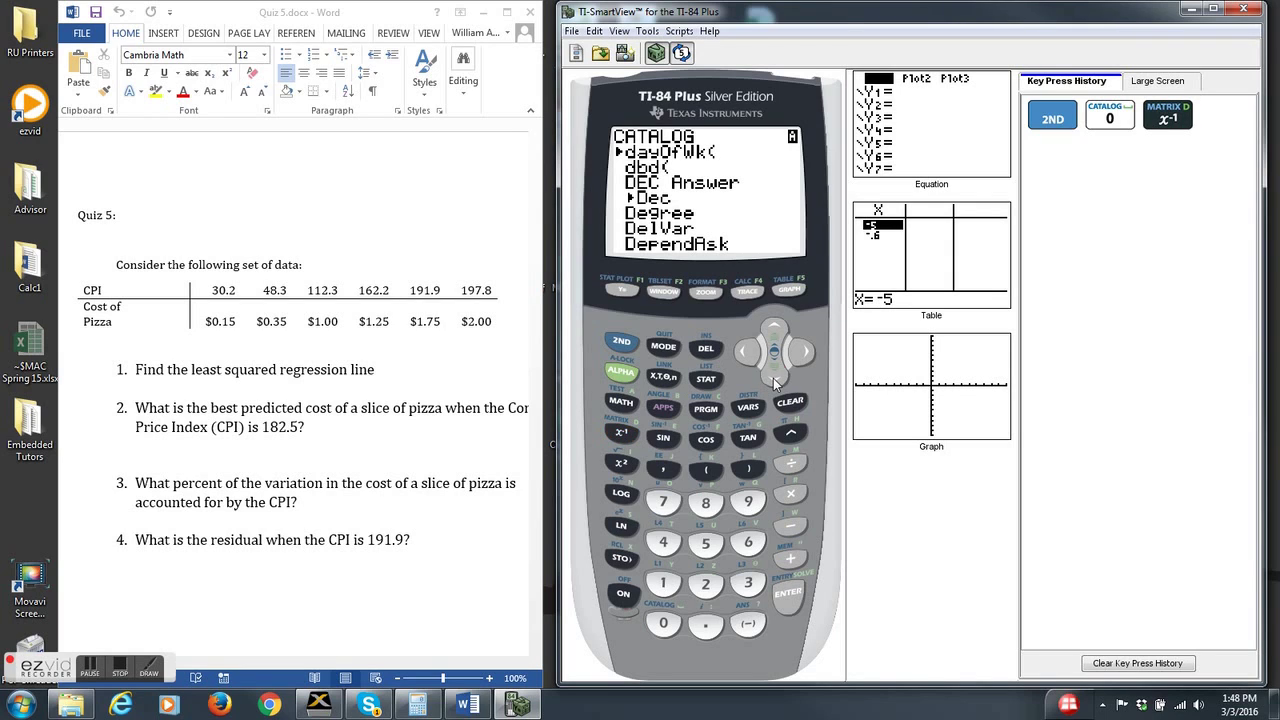
pyautogui.click(774, 378)
pyautogui.click(777, 379)
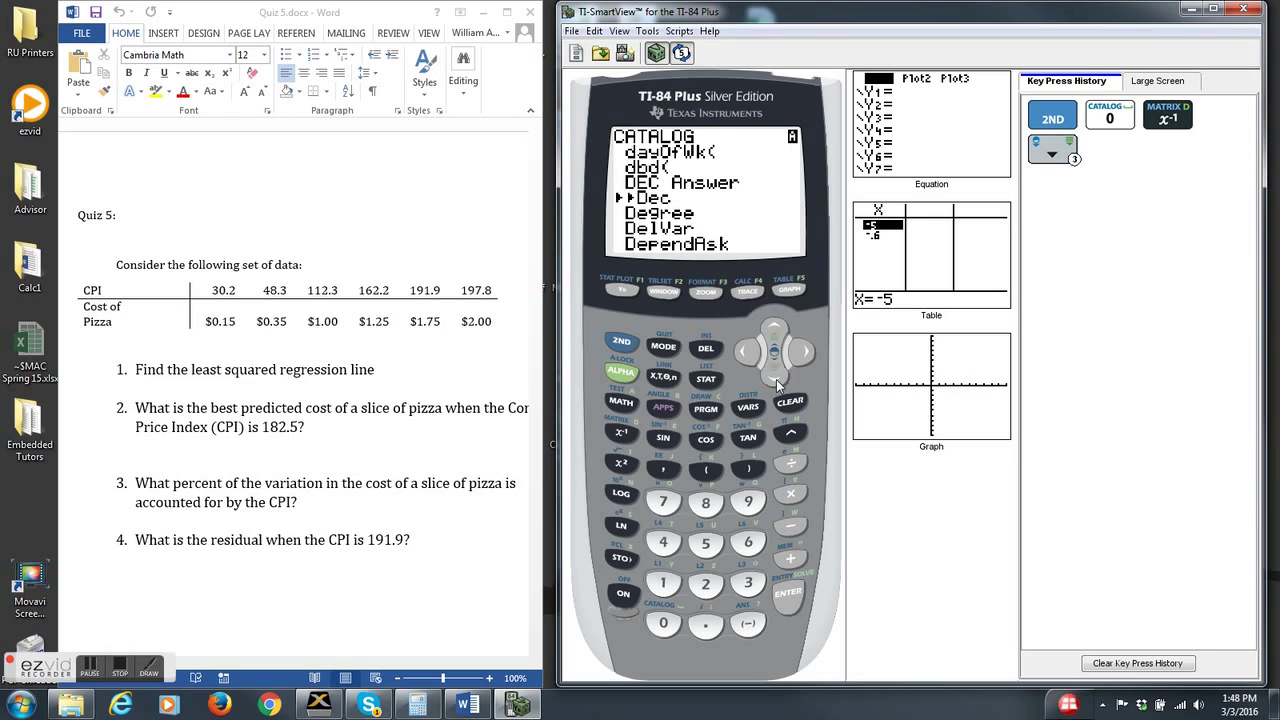
pyautogui.click(776, 379)
pyautogui.click(776, 379)
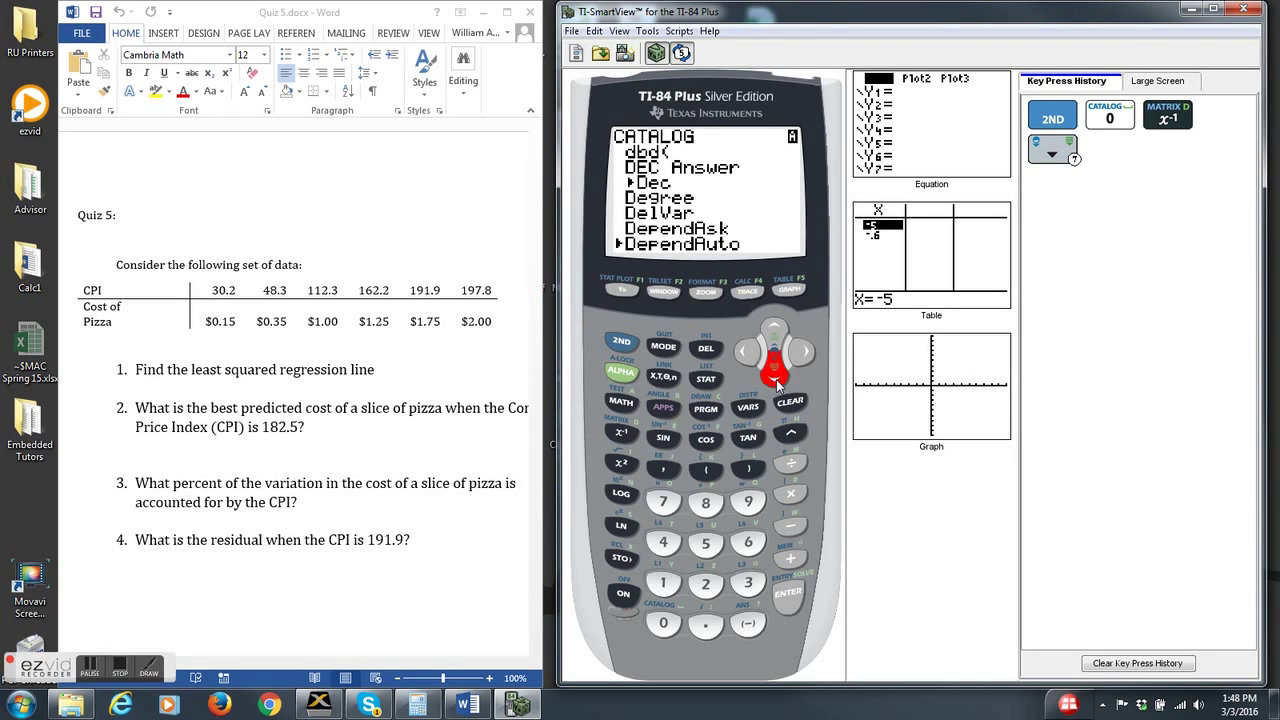
pyautogui.click(776, 379)
pyautogui.click(776, 379)
pyautogui.click(776, 379)
pyautogui.click(776, 379)
pyautogui.click(776, 379)
pyautogui.click(776, 379)
pyautogui.click(776, 379)
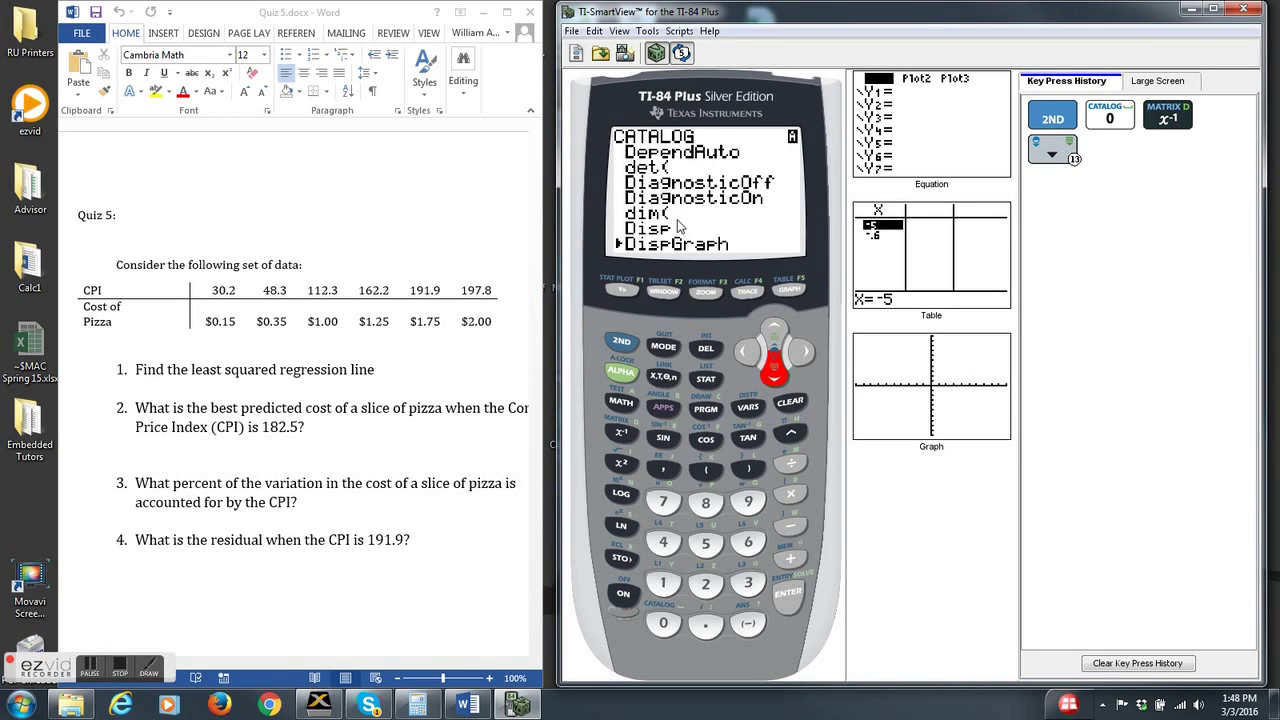
pyautogui.press('Down')
pyautogui.press('Down')
pyautogui.click(770, 325)
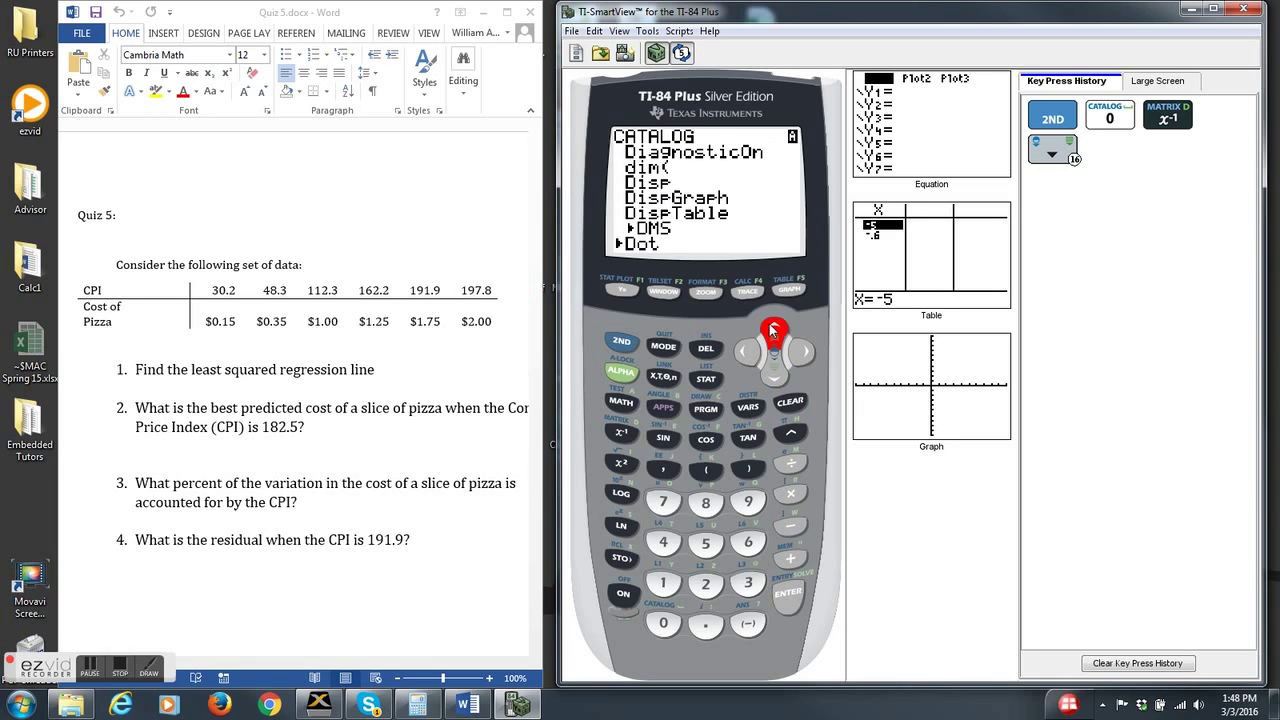
pyautogui.click(770, 325)
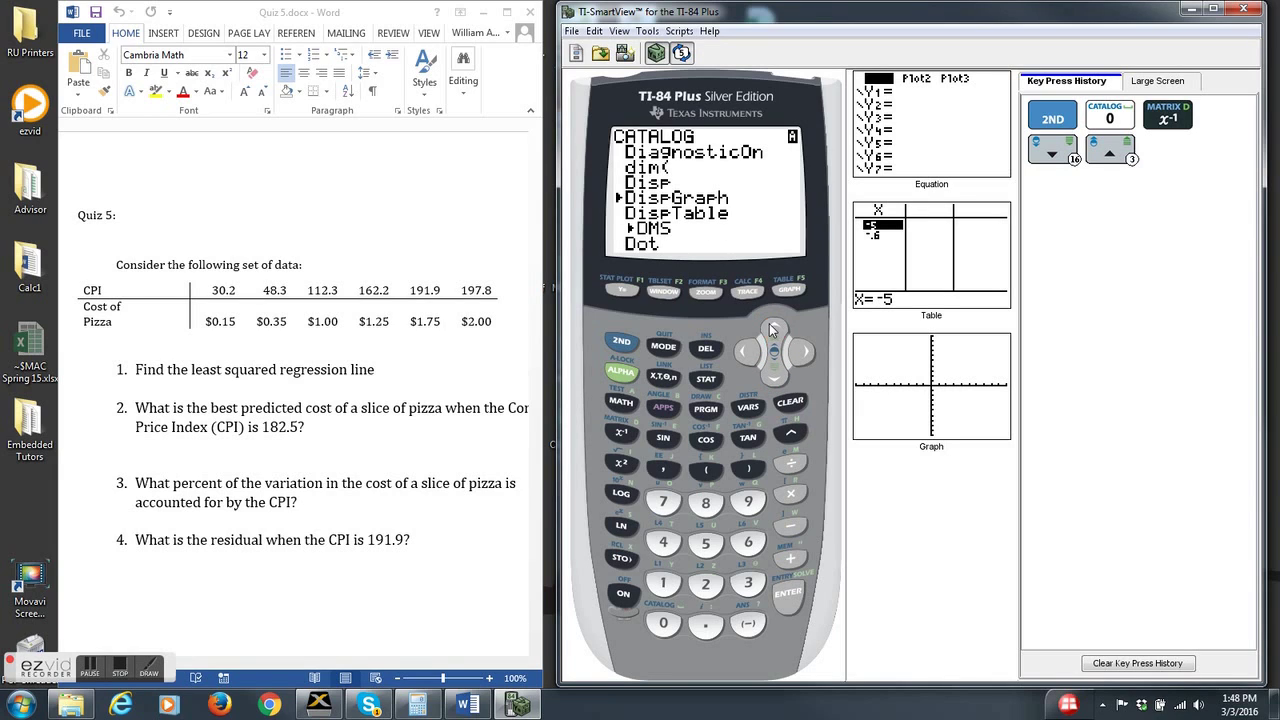
pyautogui.click(770, 325)
# Run DiagnosticOn until it reports Done, then clear the home screen
pyautogui.click(796, 600)
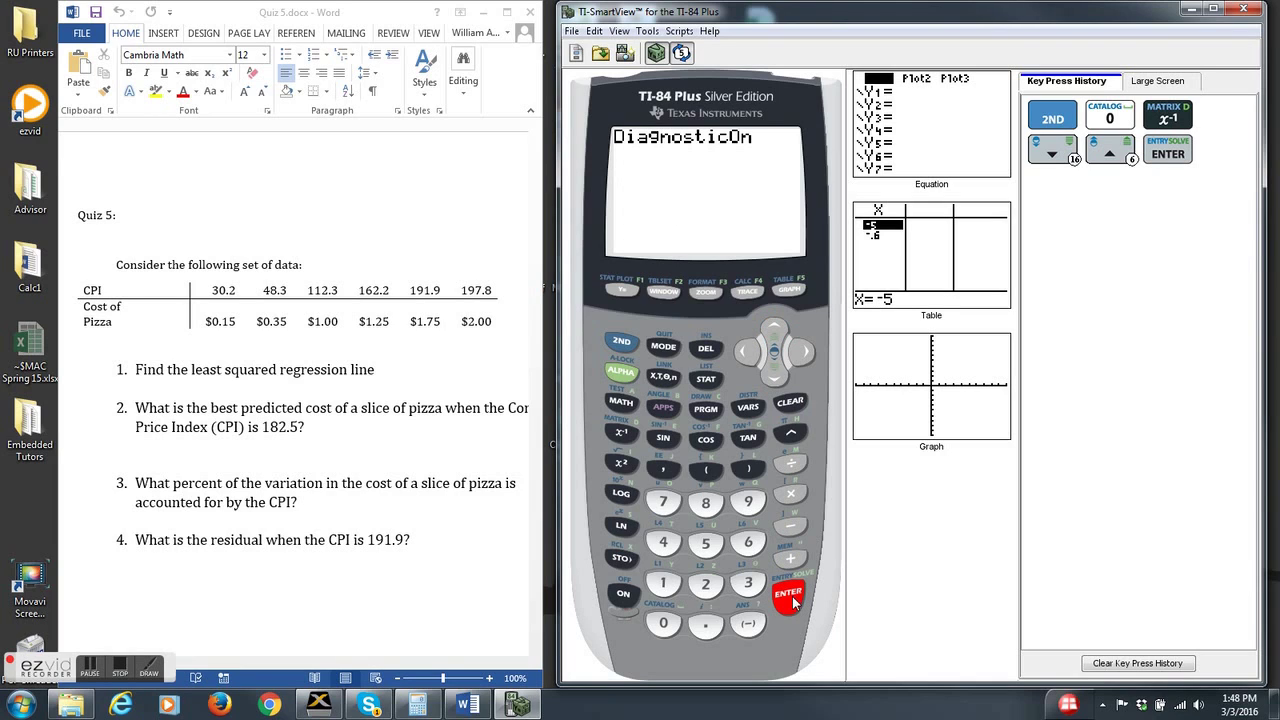
pyautogui.click(792, 600)
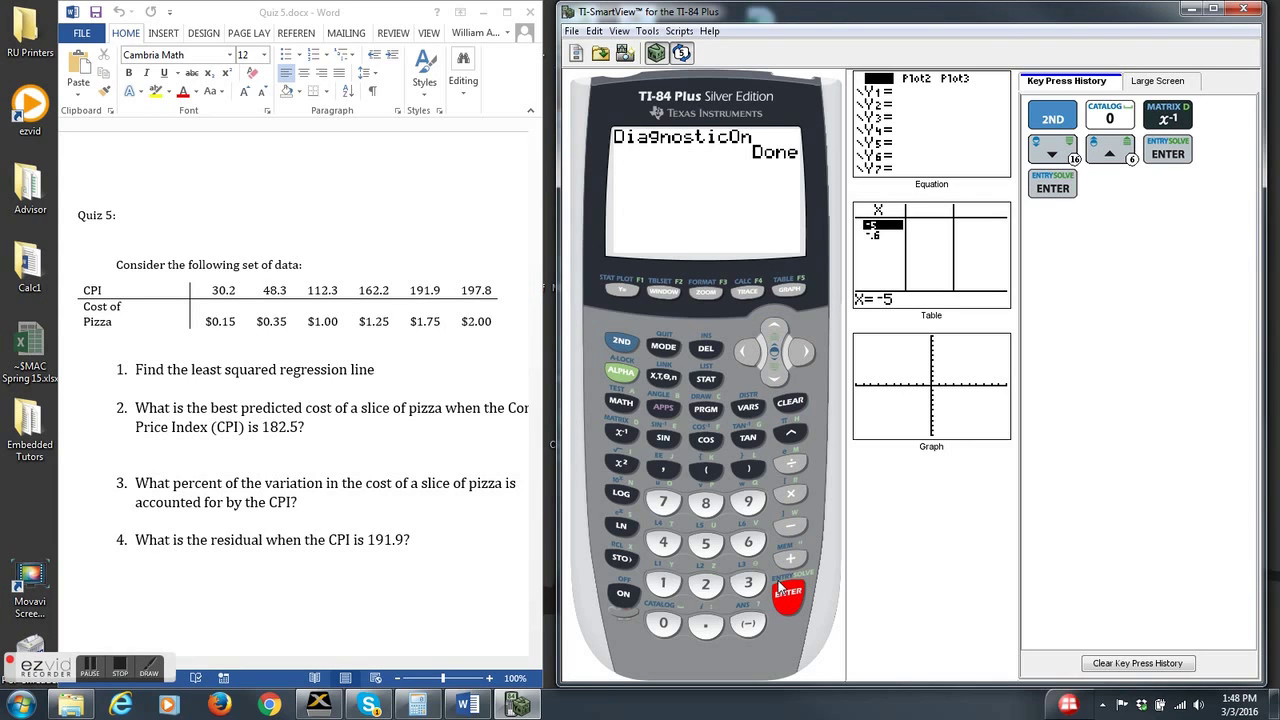
pyautogui.click(787, 410)
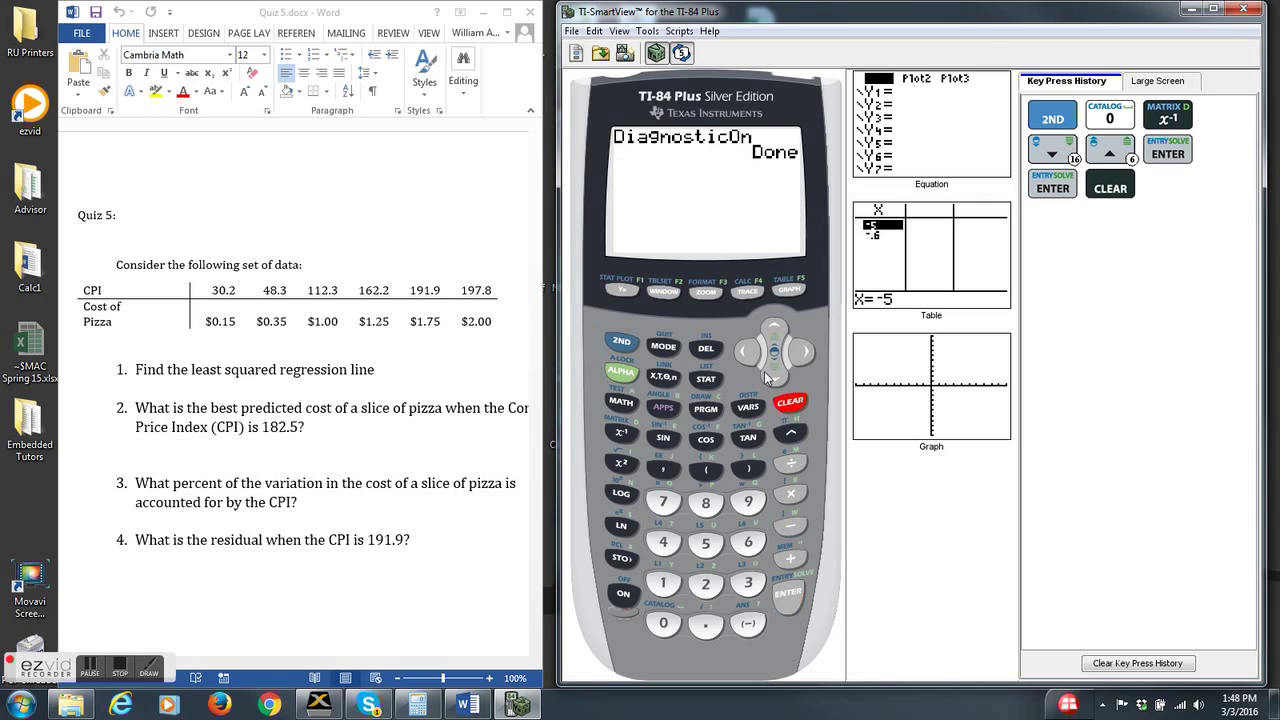
# Clear the key press history and cycle the STAT menu back to its EDIT list
pyautogui.click(1172, 663)
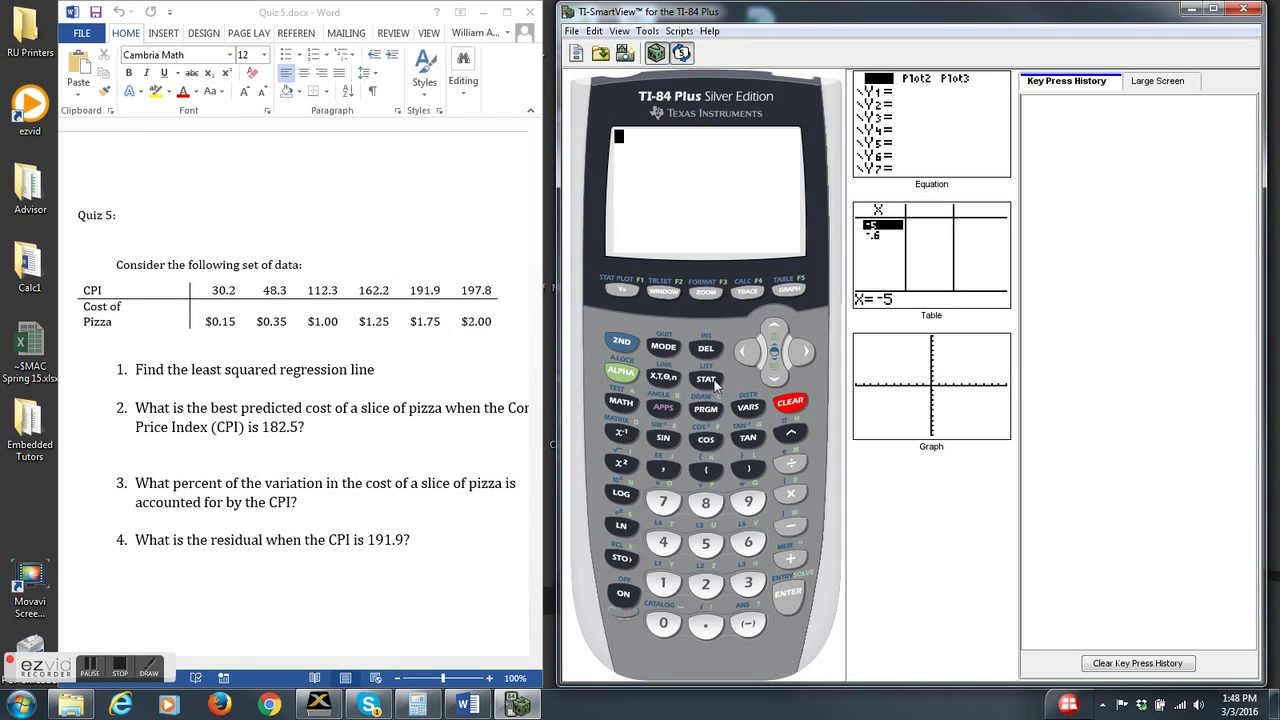
pyautogui.click(714, 382)
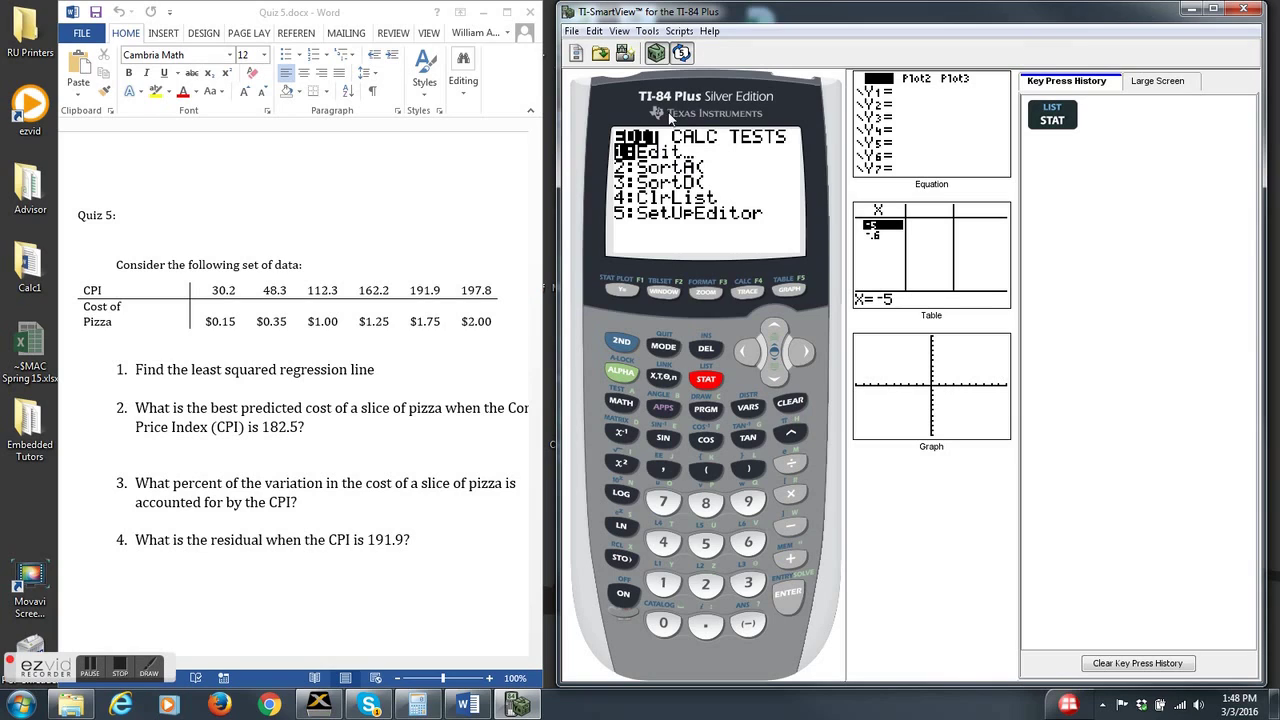
pyautogui.press('Right')
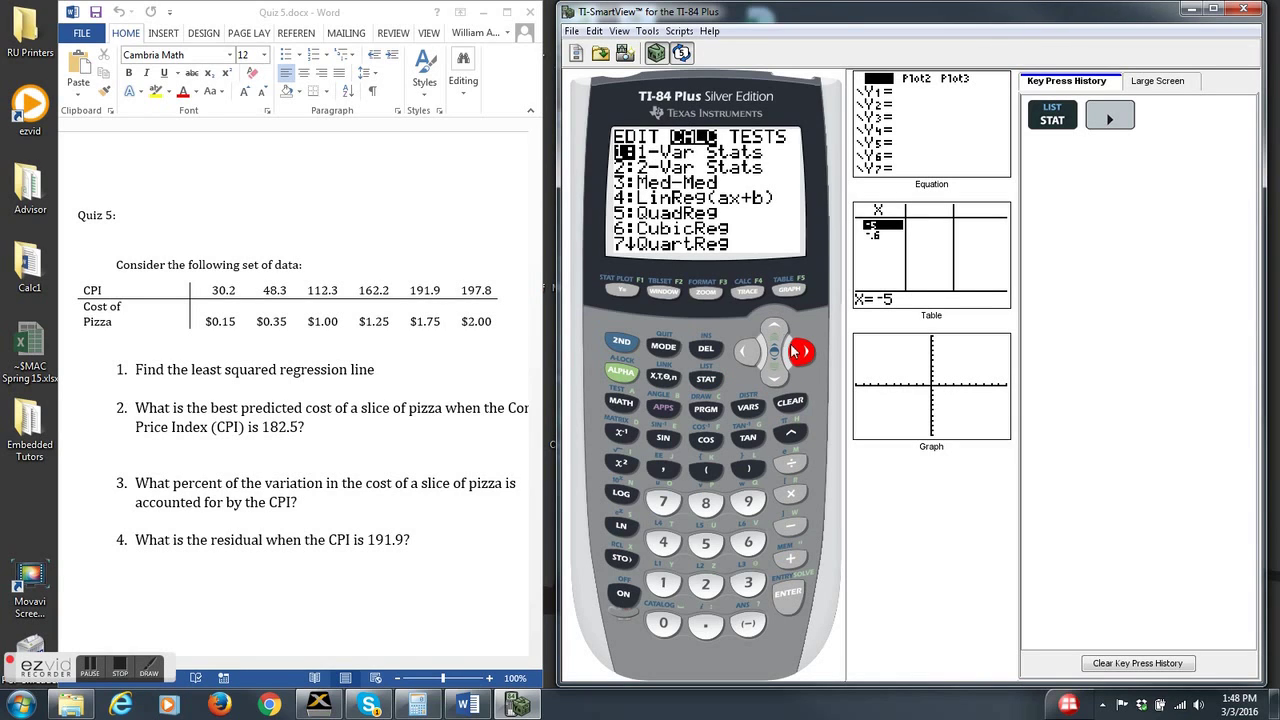
pyautogui.click(803, 355)
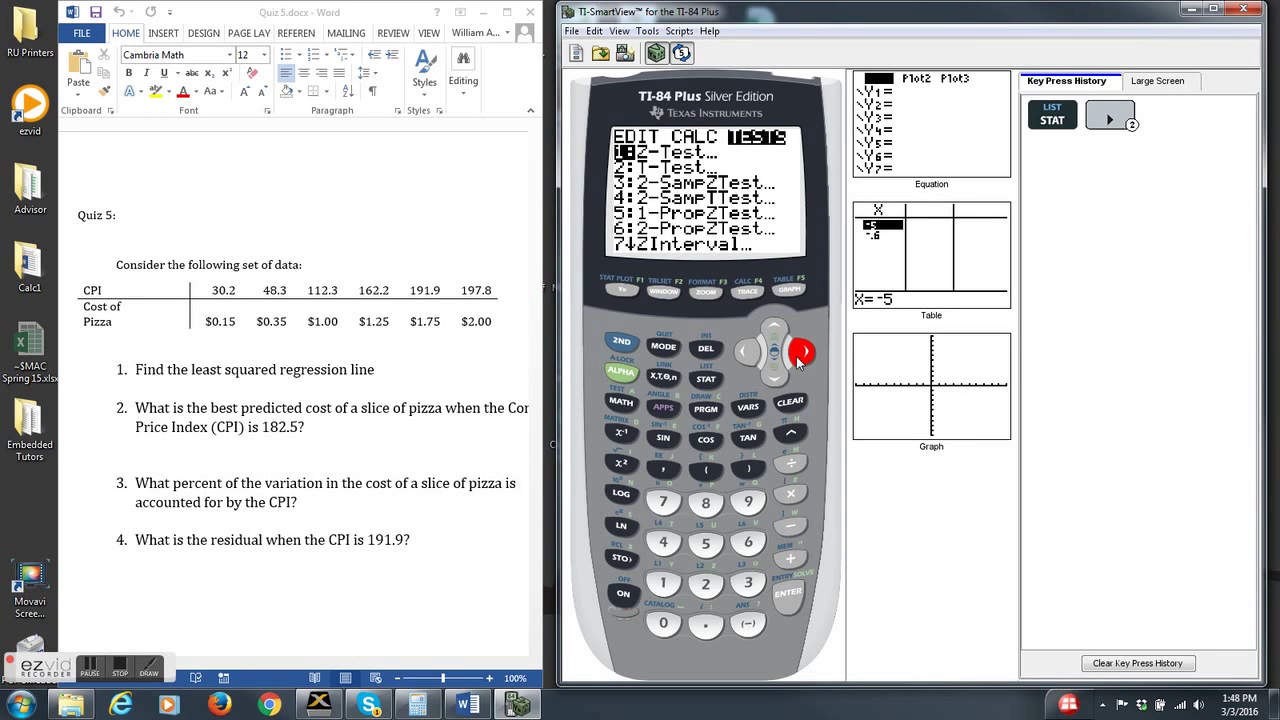
pyautogui.click(803, 353)
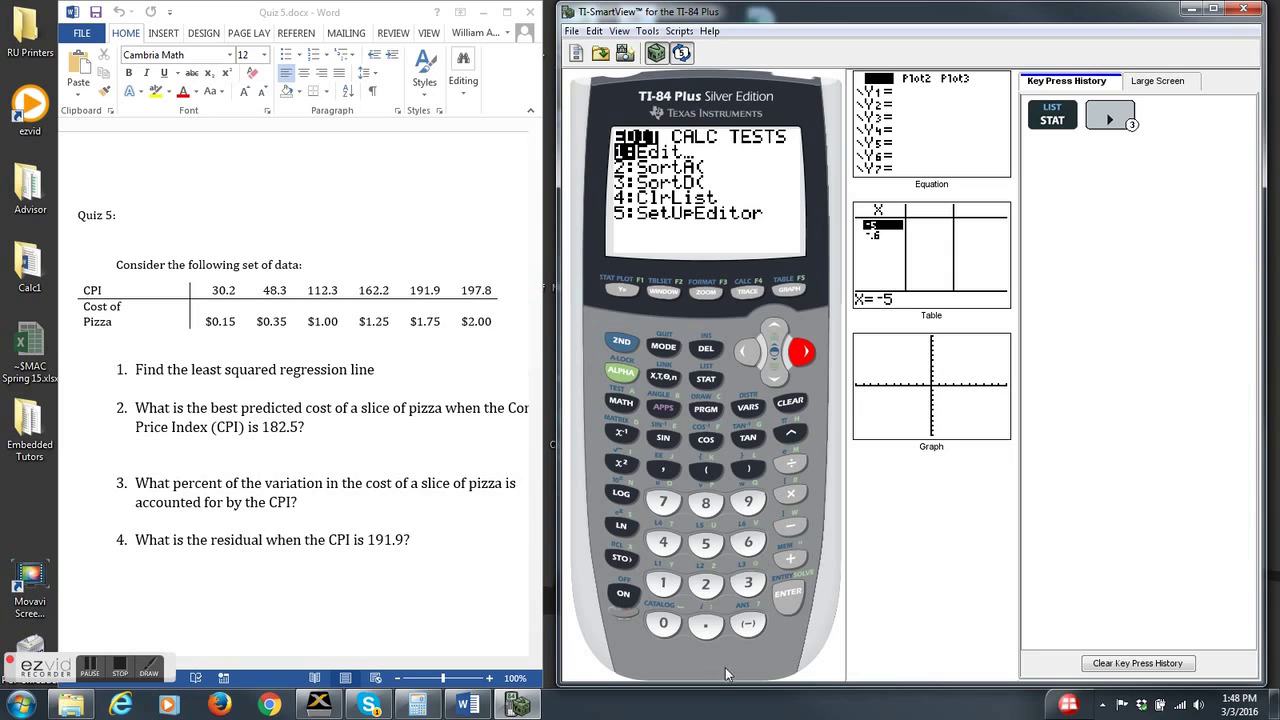
# Open the list editor and enter 30.2, 48.3 and 112.3 into L1
pyautogui.click(789, 600)
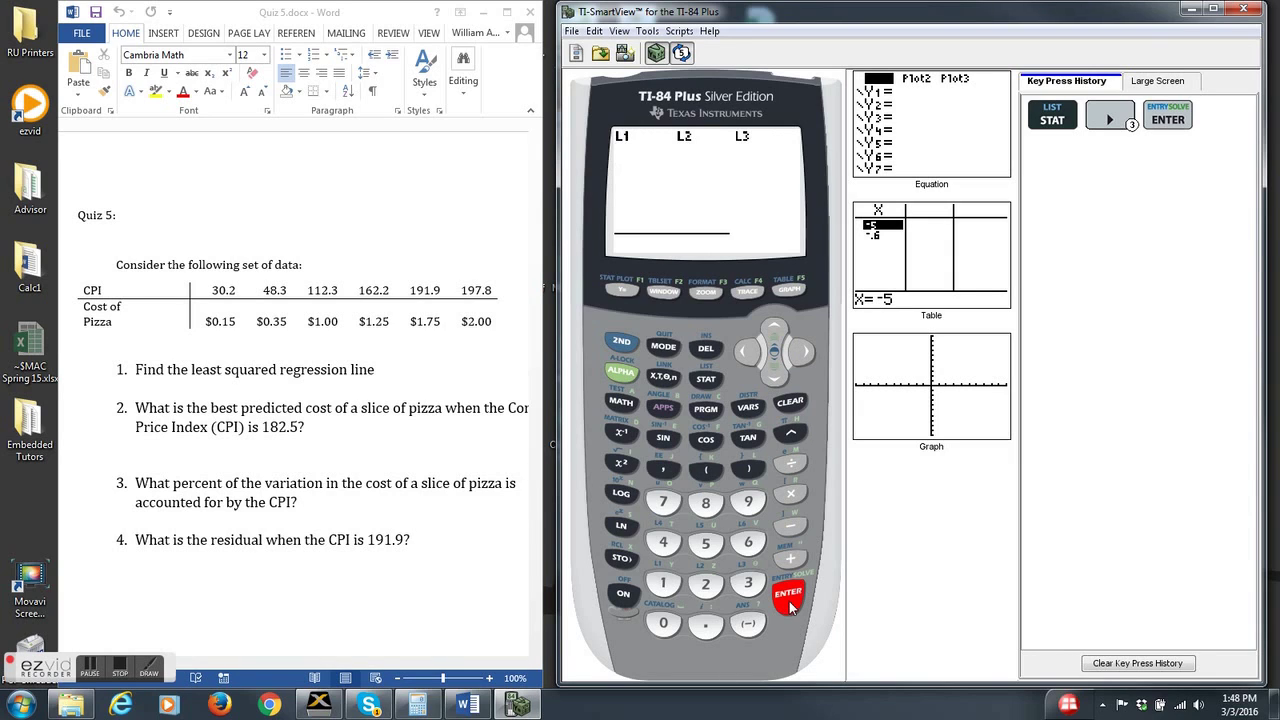
pyautogui.click(745, 348)
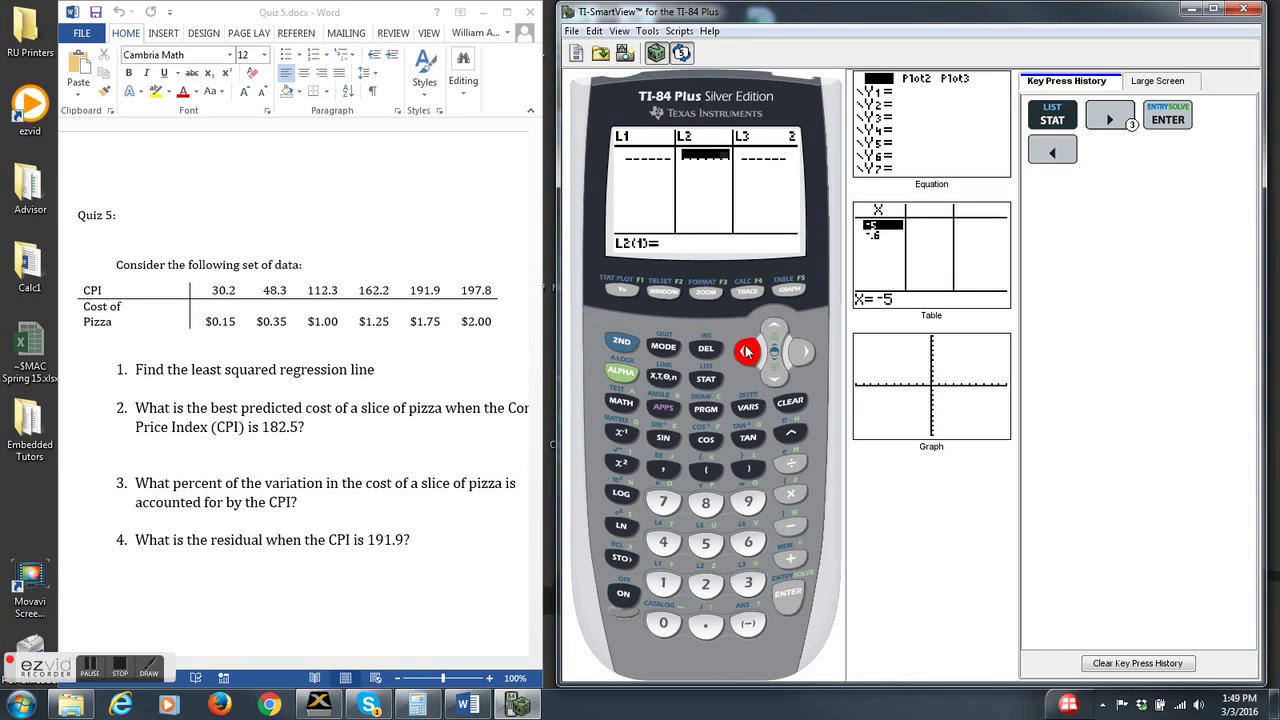
pyautogui.click(745, 348)
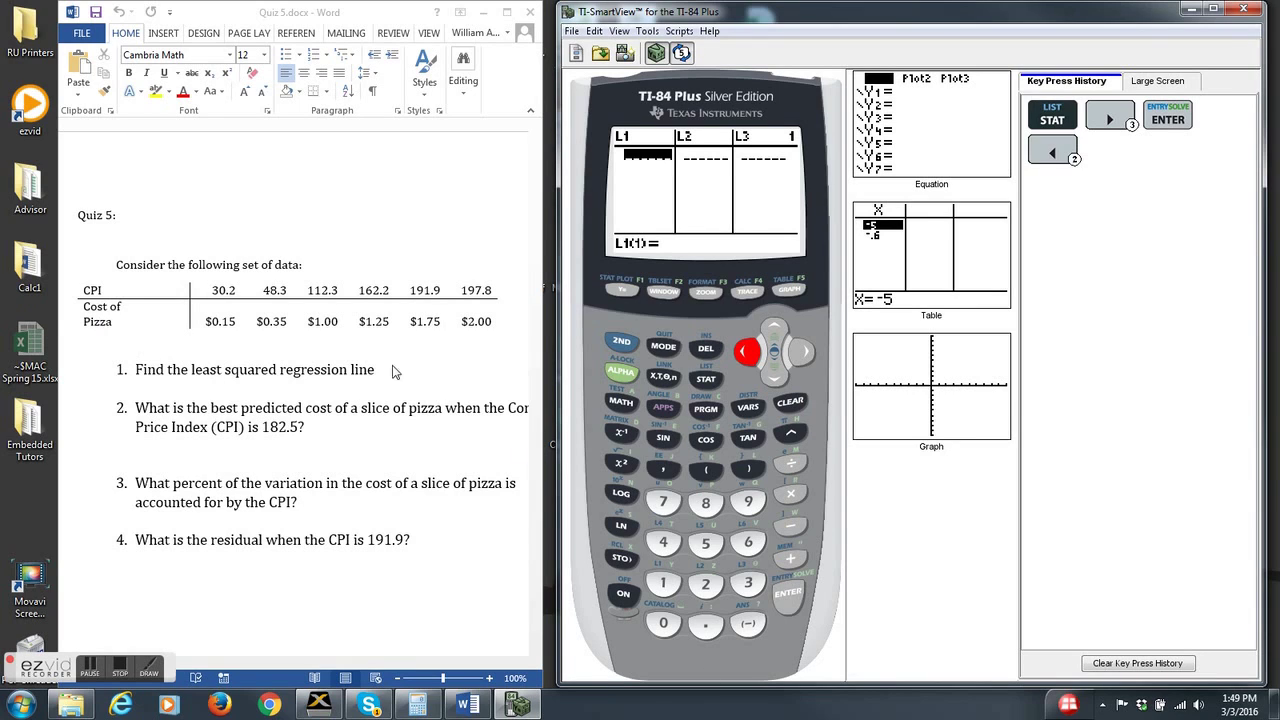
pyautogui.click(748, 583)
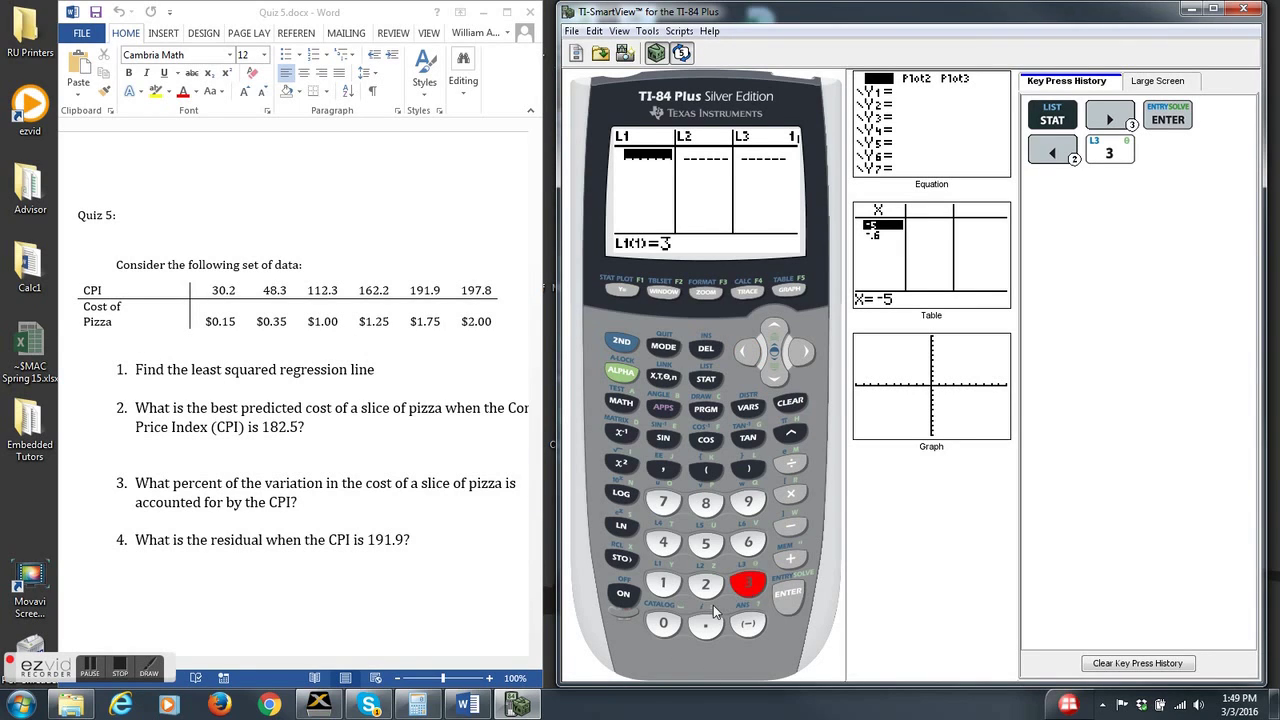
pyautogui.click(663, 623)
pyautogui.click(705, 624)
pyautogui.click(705, 583)
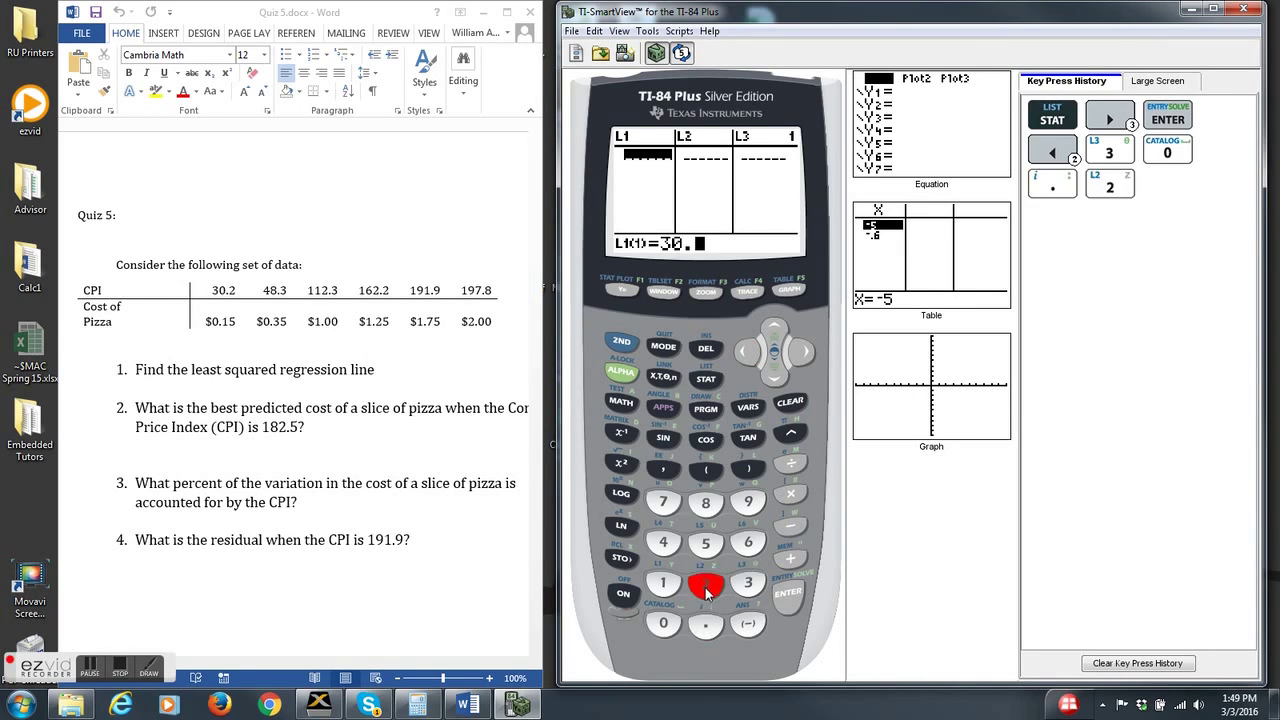
pyautogui.click(789, 593)
pyautogui.click(663, 542)
pyautogui.click(705, 503)
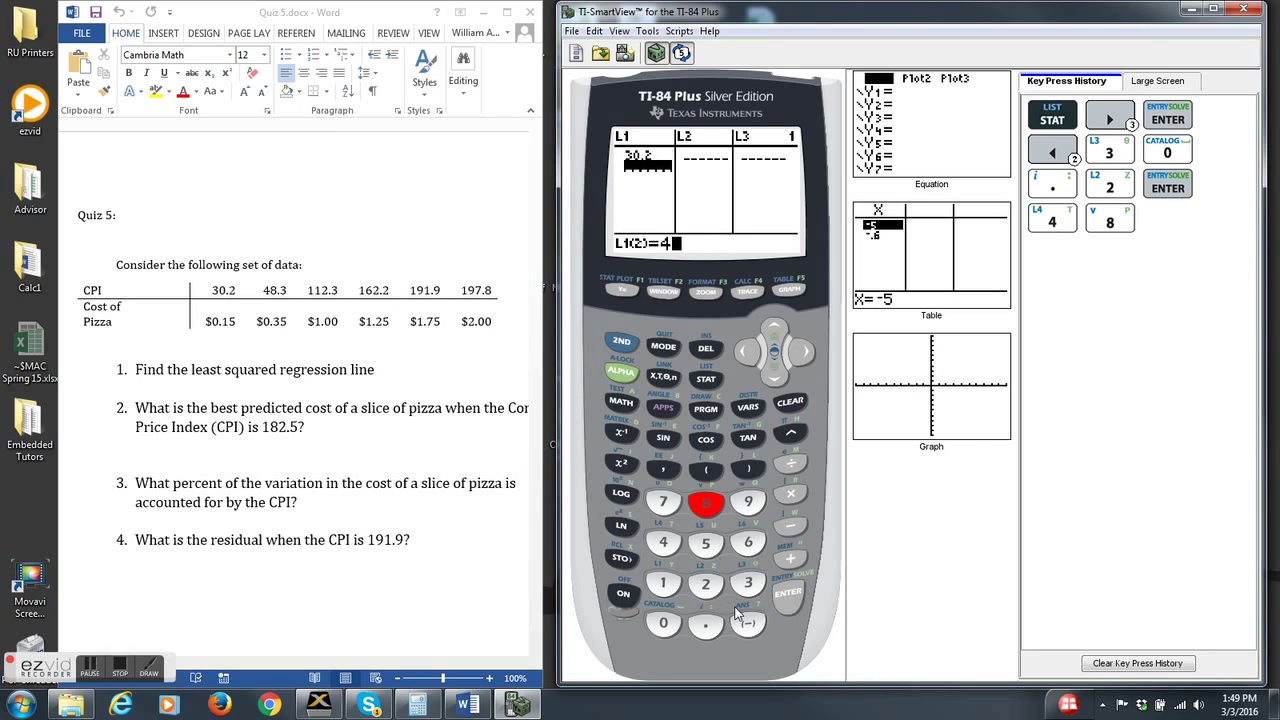
pyautogui.click(705, 624)
pyautogui.click(748, 583)
pyautogui.click(784, 594)
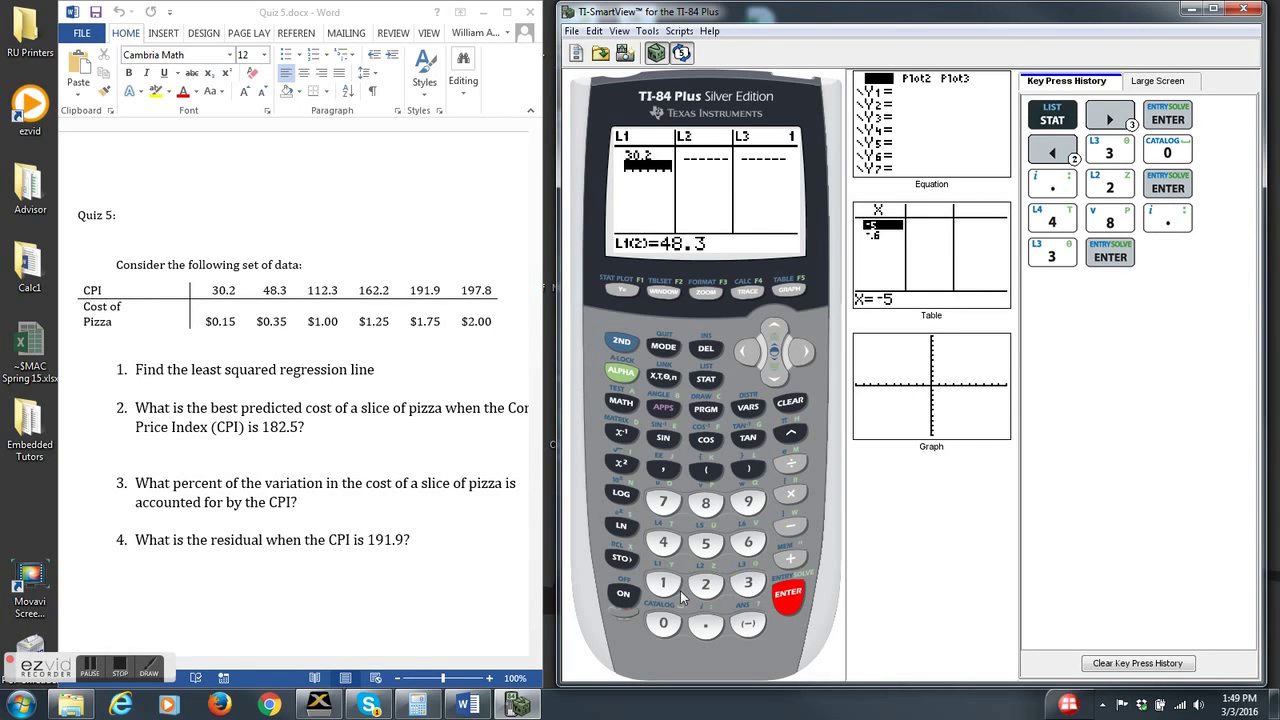
pyautogui.click(673, 590)
pyautogui.click(663, 585)
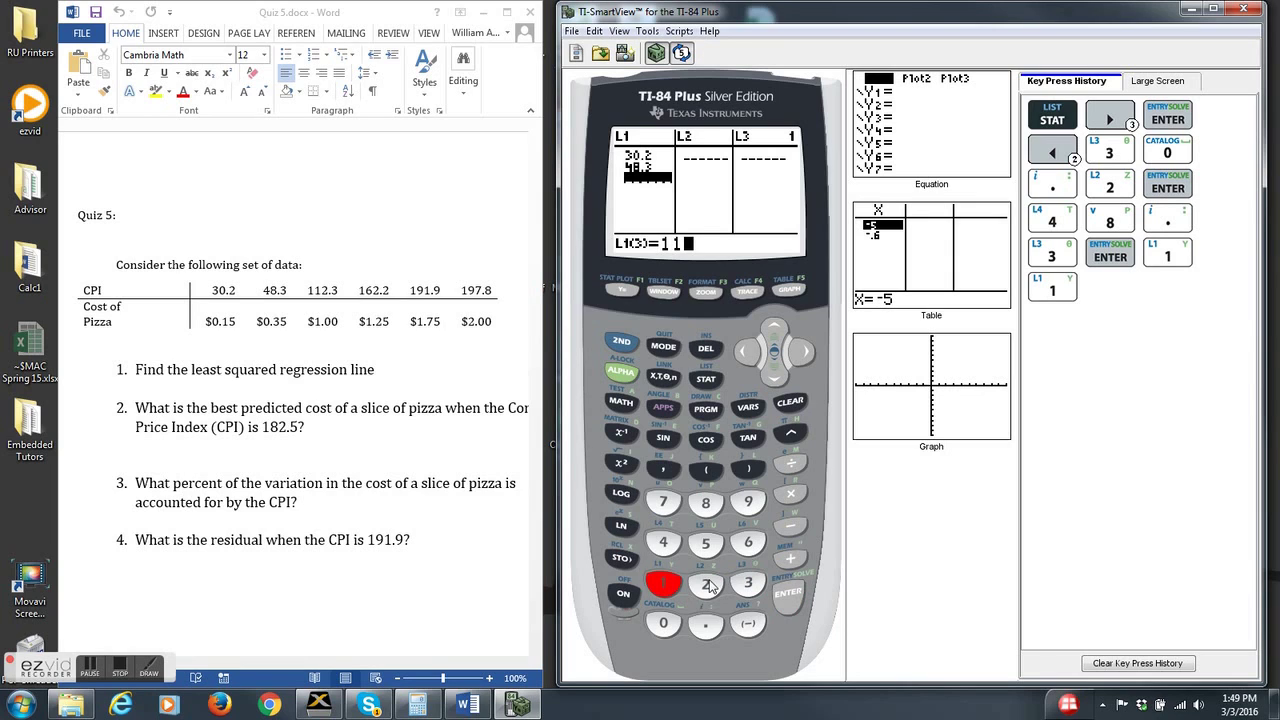
pyautogui.click(705, 584)
pyautogui.click(705, 624)
pyautogui.click(748, 583)
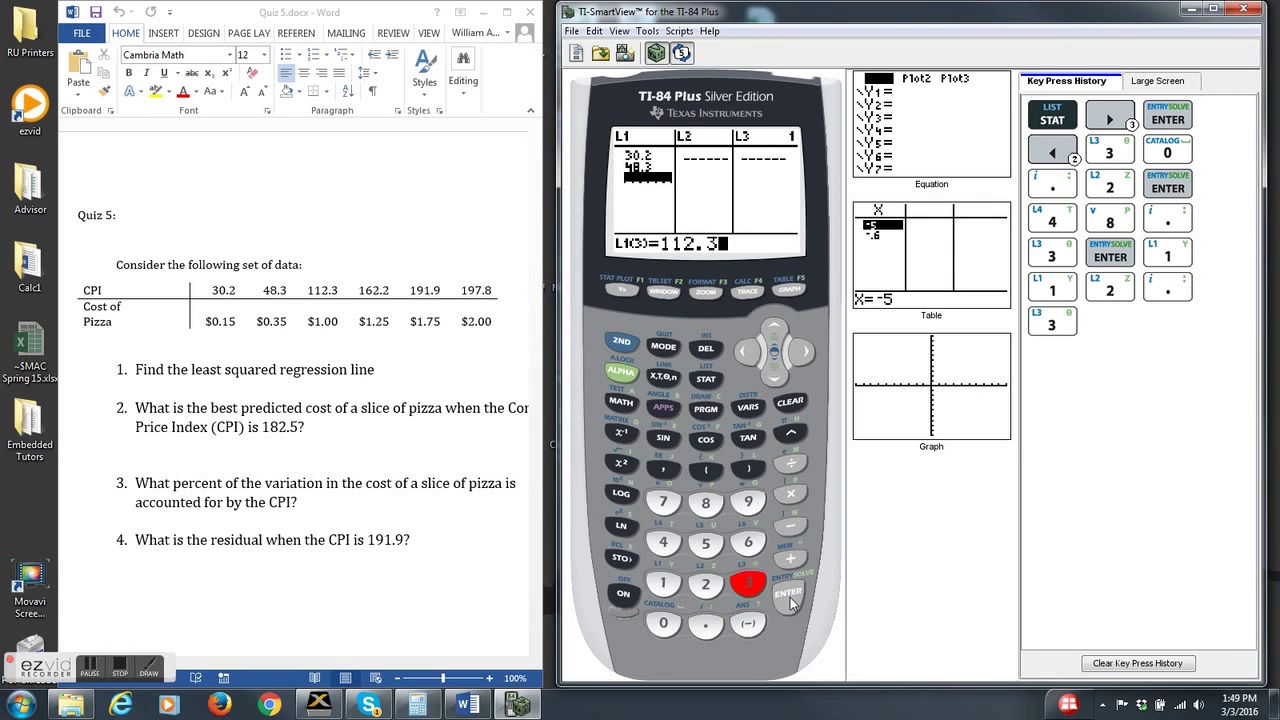
pyautogui.click(788, 594)
# Enter the remaining CPI values 162.2, 191.9 and 197.8 into L1
pyautogui.click(663, 584)
pyautogui.click(748, 542)
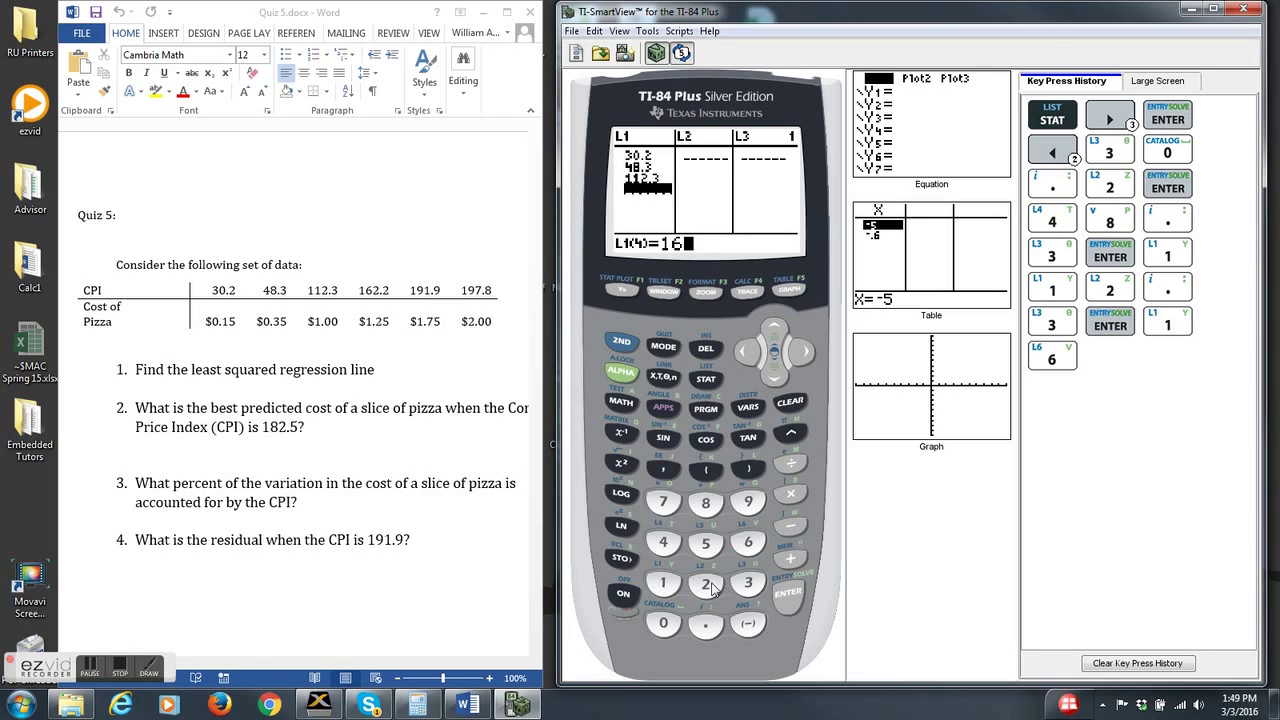
pyautogui.click(705, 584)
pyautogui.click(705, 624)
pyautogui.click(705, 584)
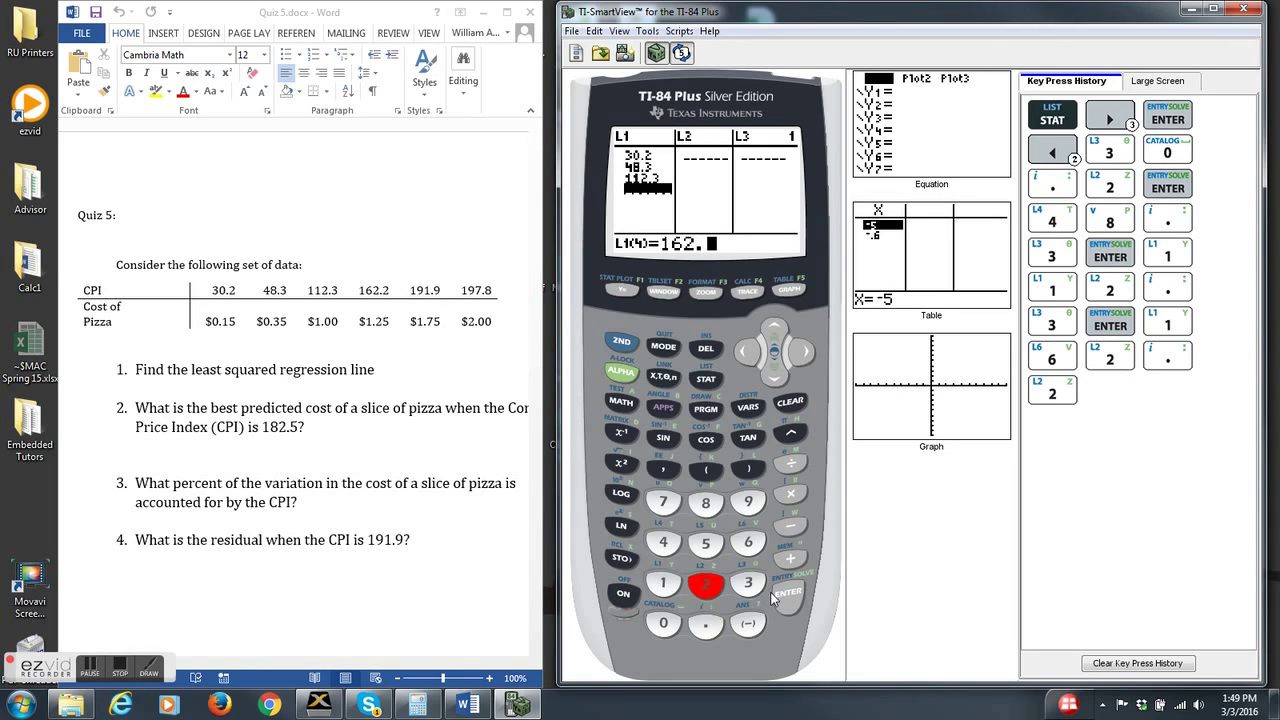
pyautogui.click(788, 594)
pyautogui.click(663, 584)
pyautogui.click(748, 501)
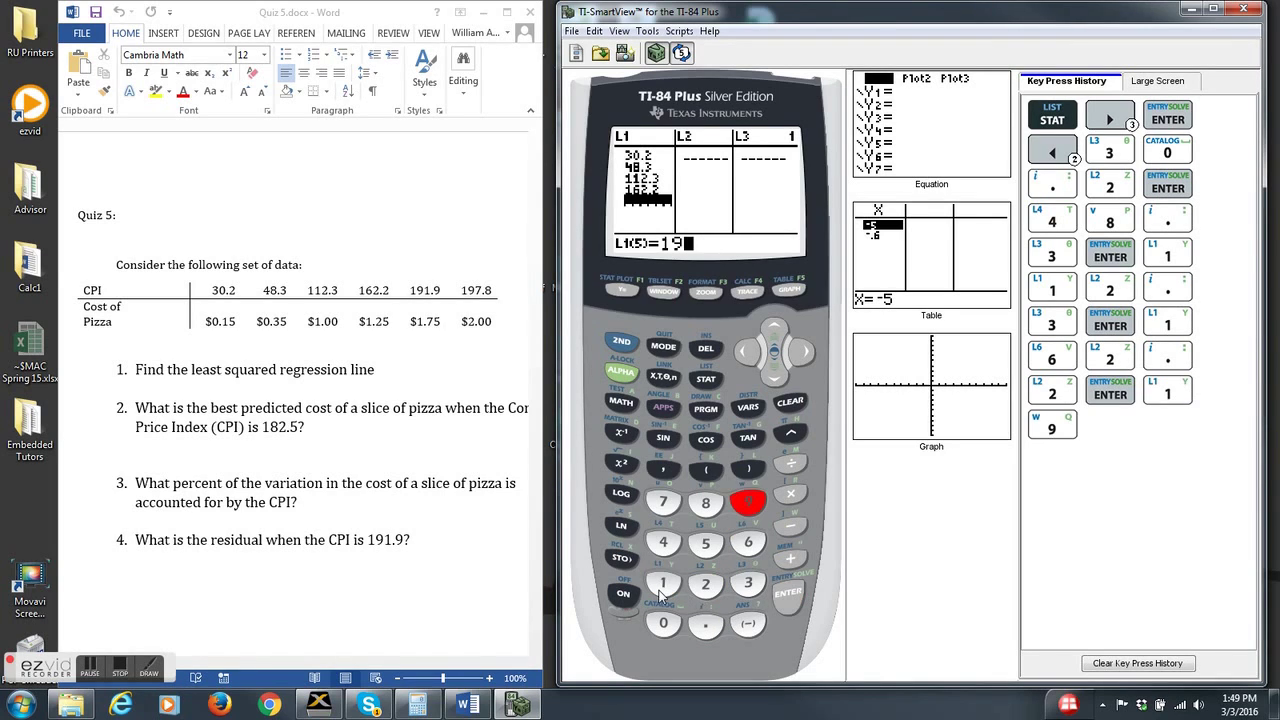
pyautogui.click(663, 584)
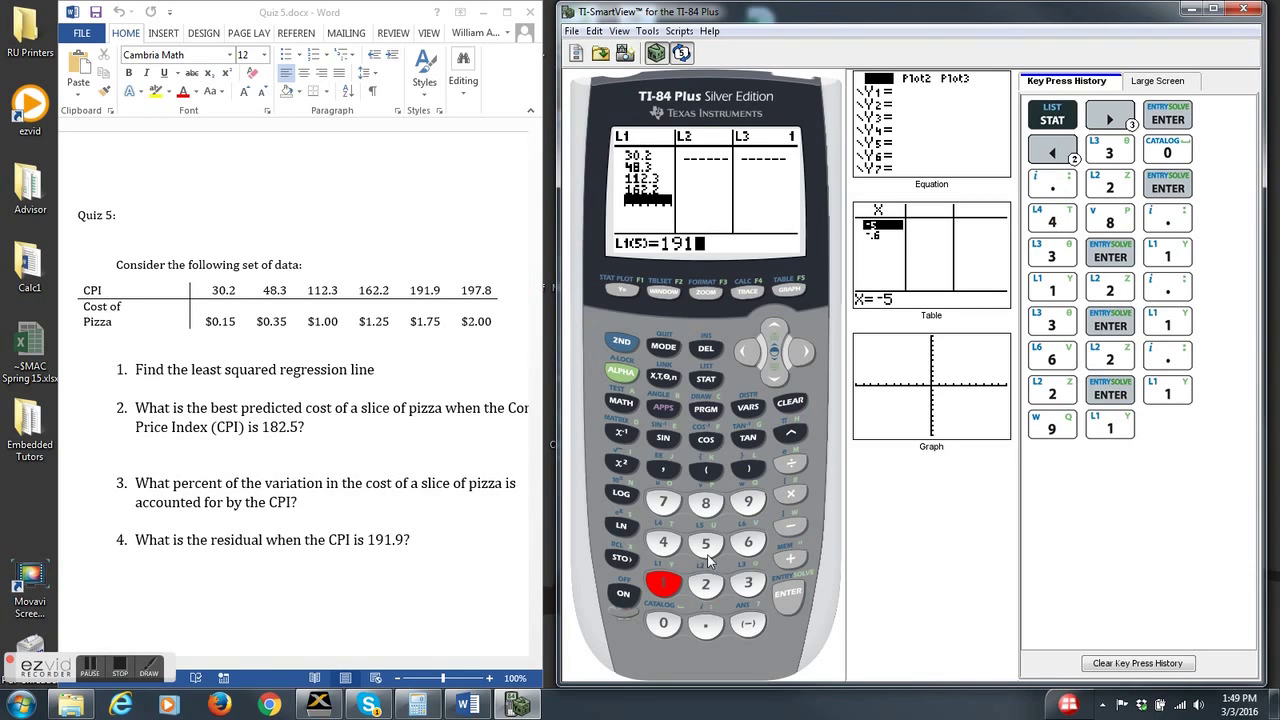
pyautogui.click(705, 624)
pyautogui.click(748, 501)
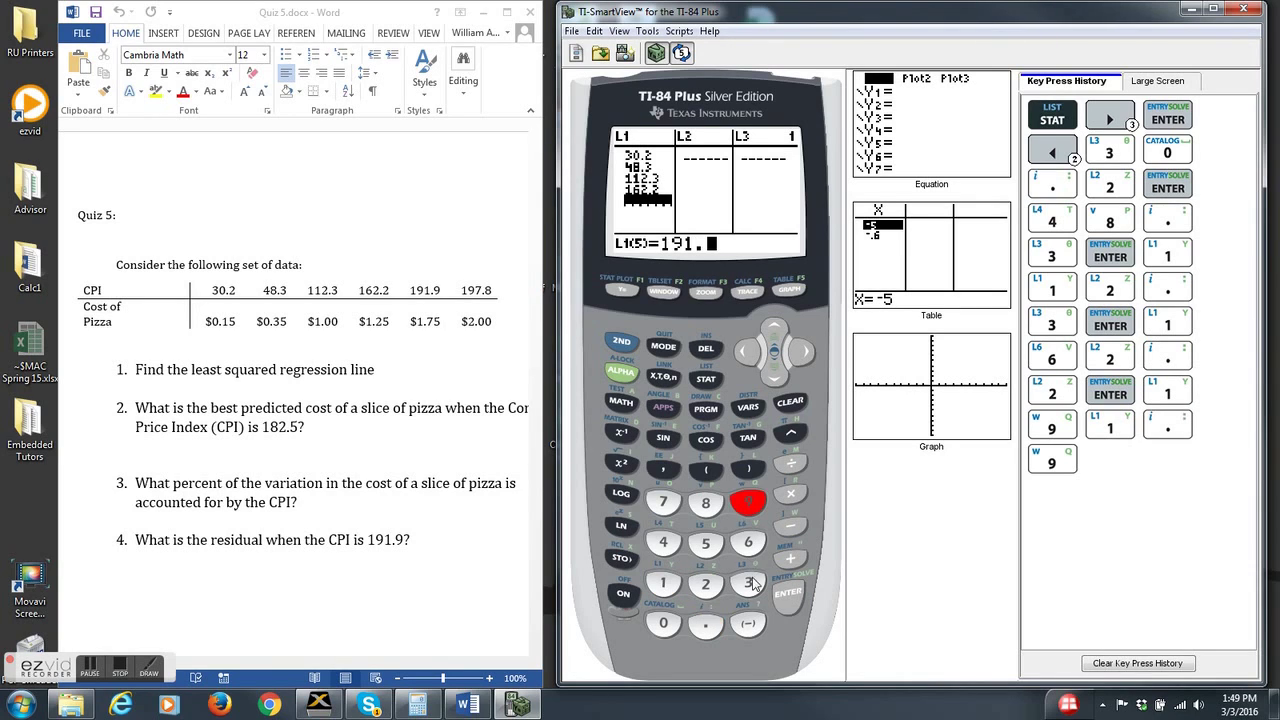
pyautogui.click(788, 594)
pyautogui.click(663, 584)
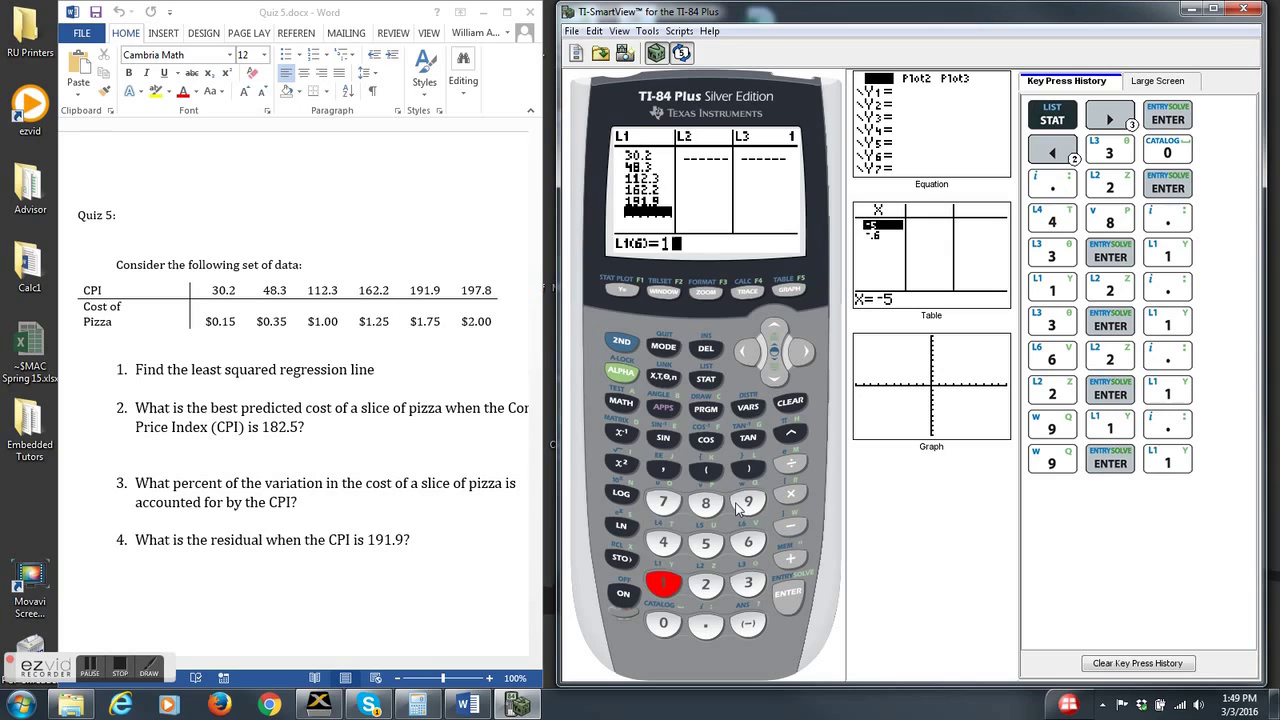
pyautogui.click(748, 501)
pyautogui.click(663, 501)
pyautogui.click(705, 624)
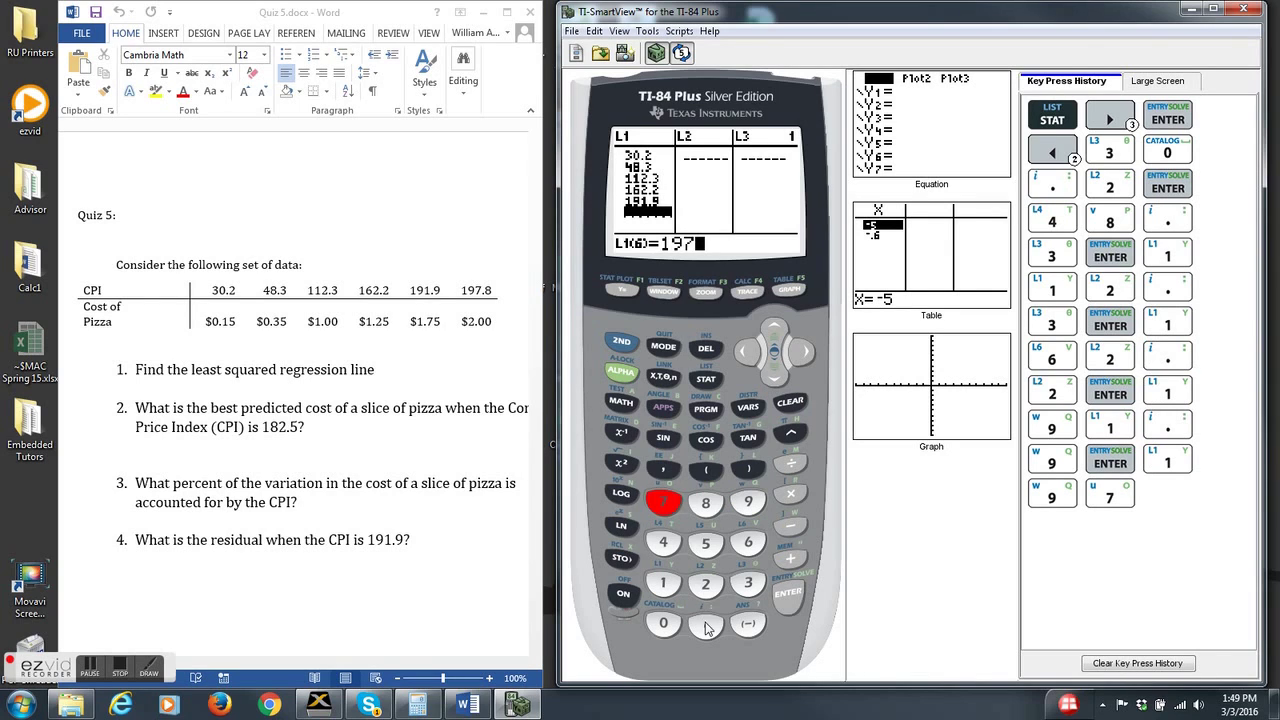
pyautogui.click(705, 501)
pyautogui.click(780, 593)
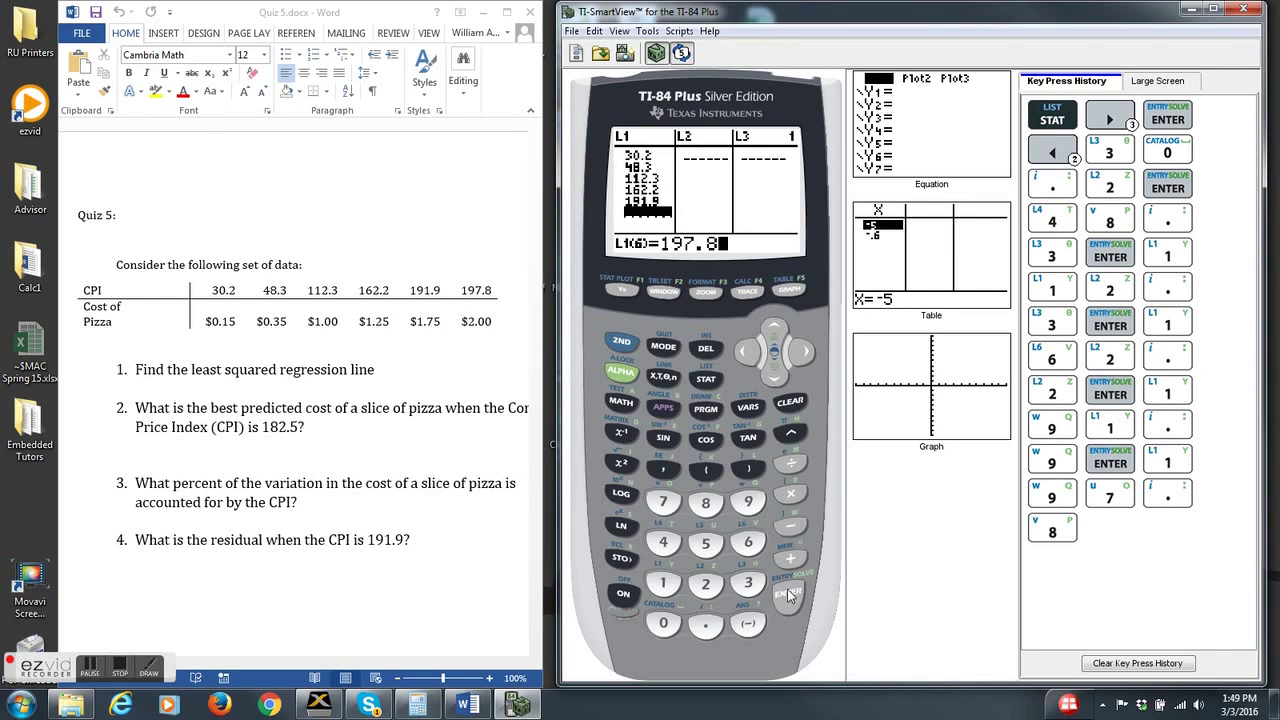
# Enter pizza costs .15, .35 and 1 into L2, correcting a mistyped first entry
pyautogui.click(802, 356)
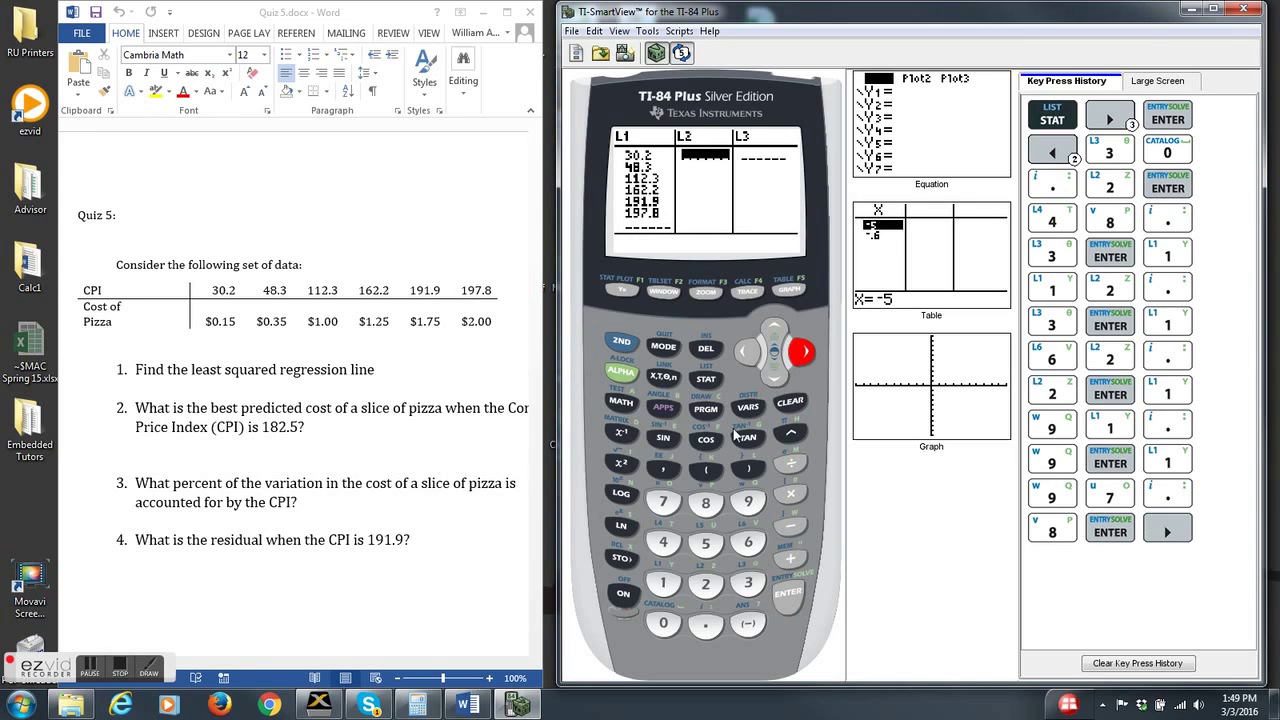
pyautogui.click(707, 624)
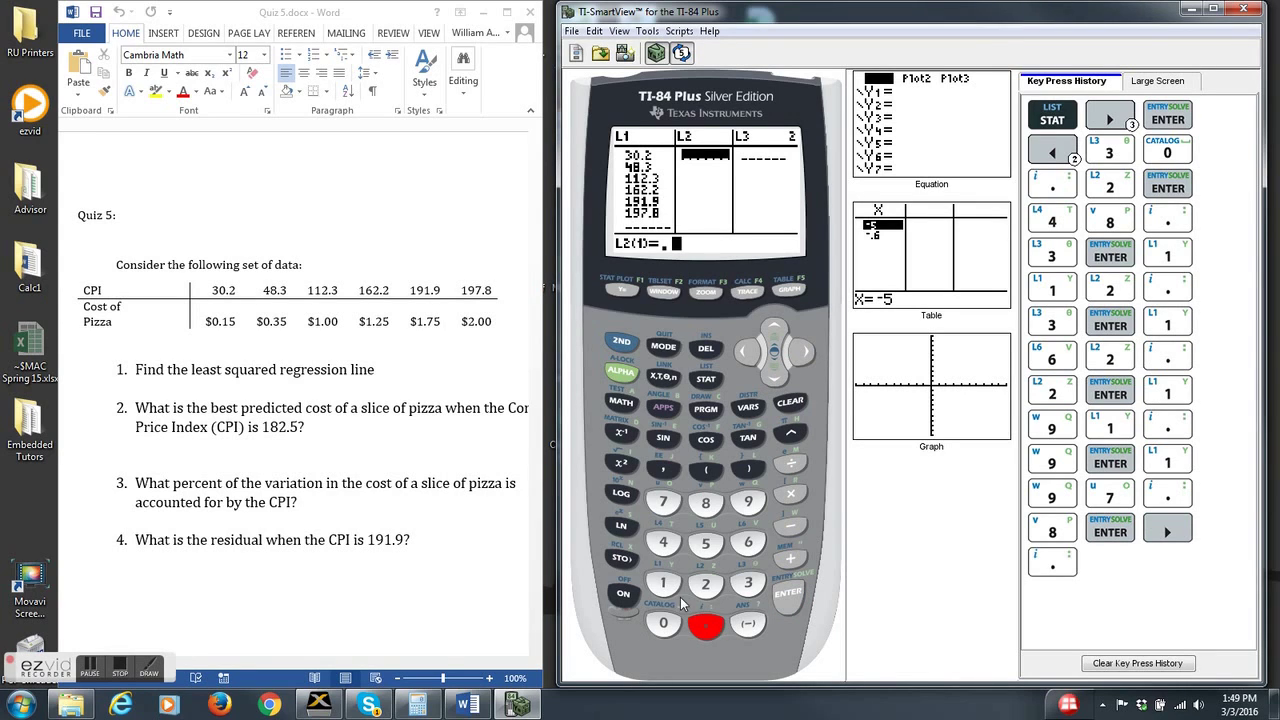
pyautogui.click(705, 546)
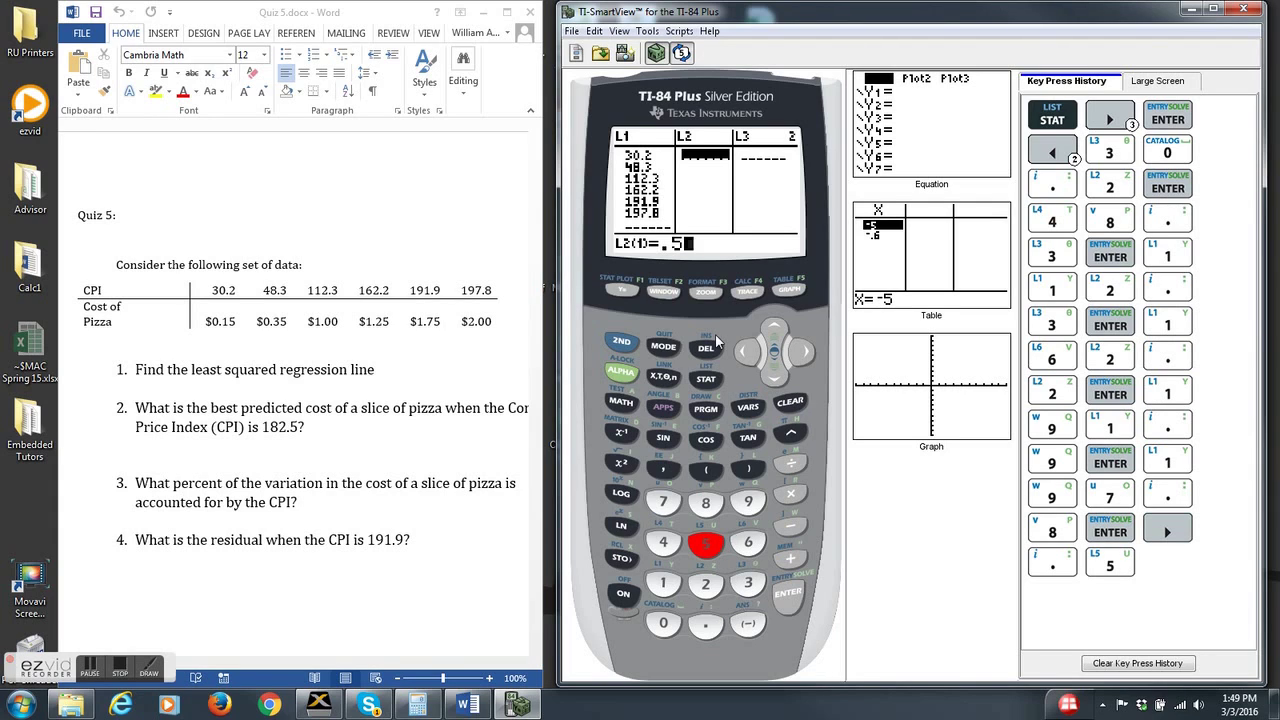
pyautogui.click(746, 351)
pyautogui.click(663, 585)
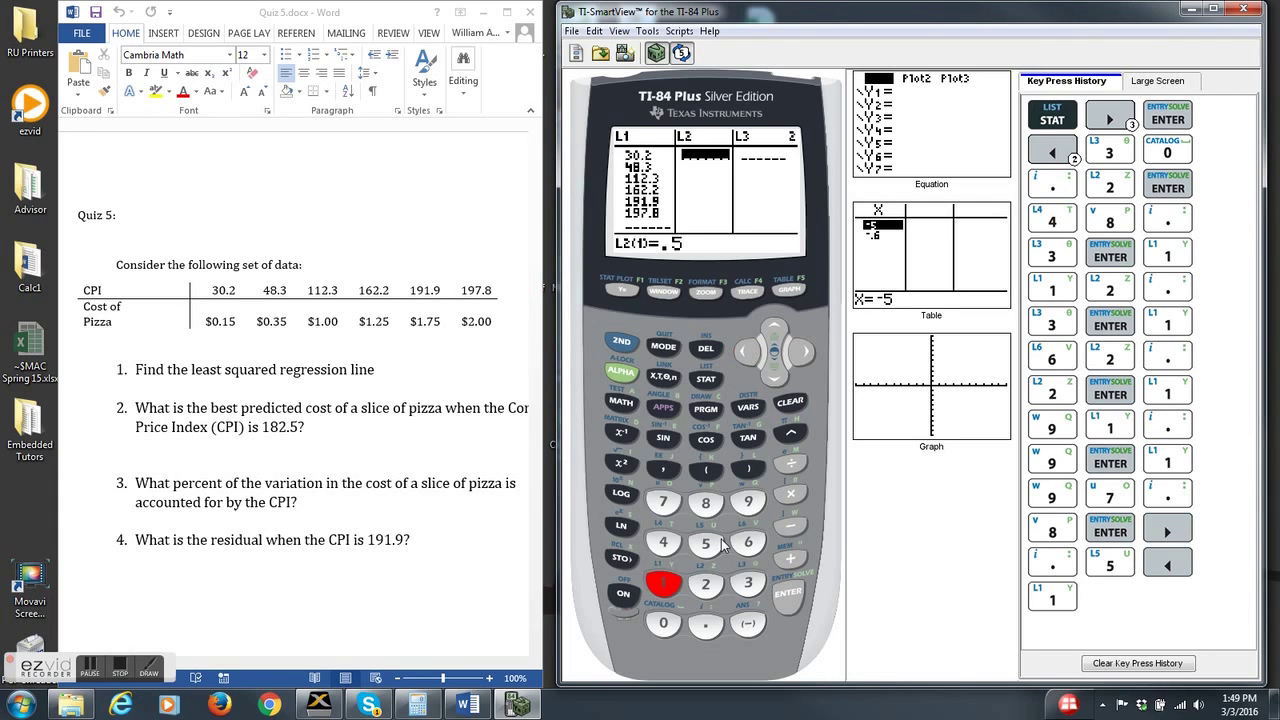
pyautogui.click(705, 545)
pyautogui.click(786, 598)
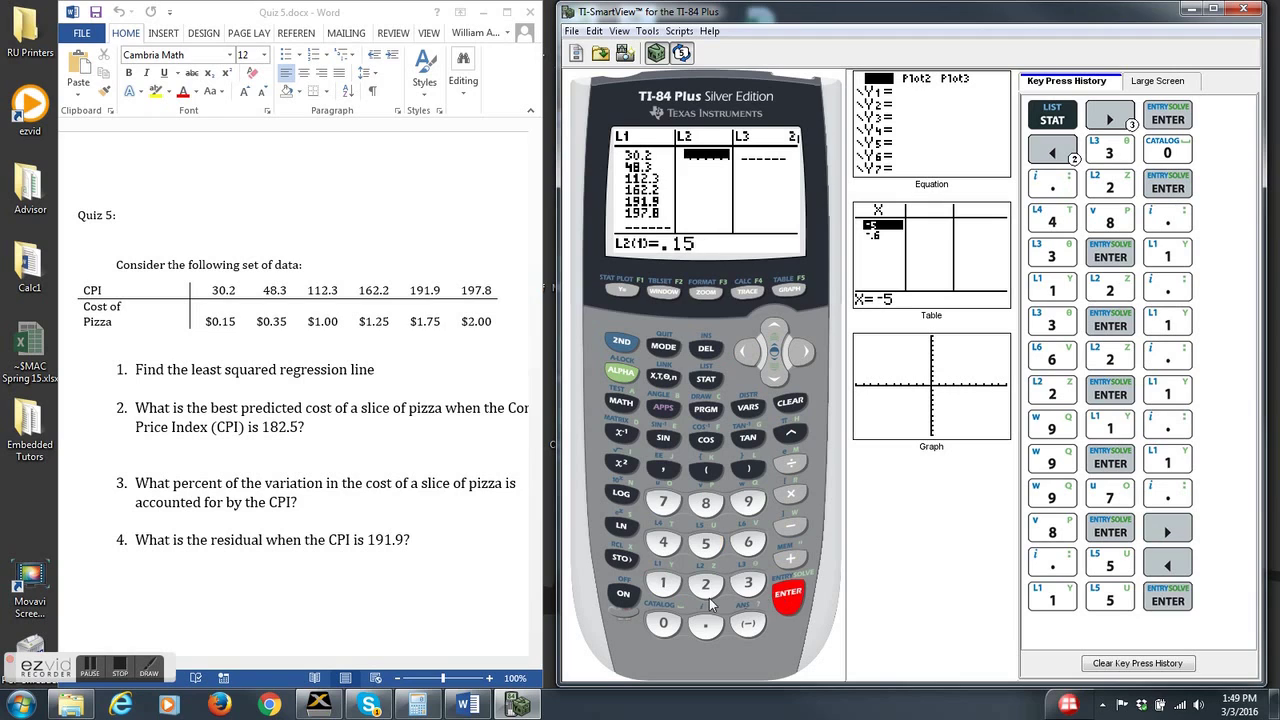
pyautogui.click(705, 624)
pyautogui.click(748, 584)
pyautogui.click(716, 553)
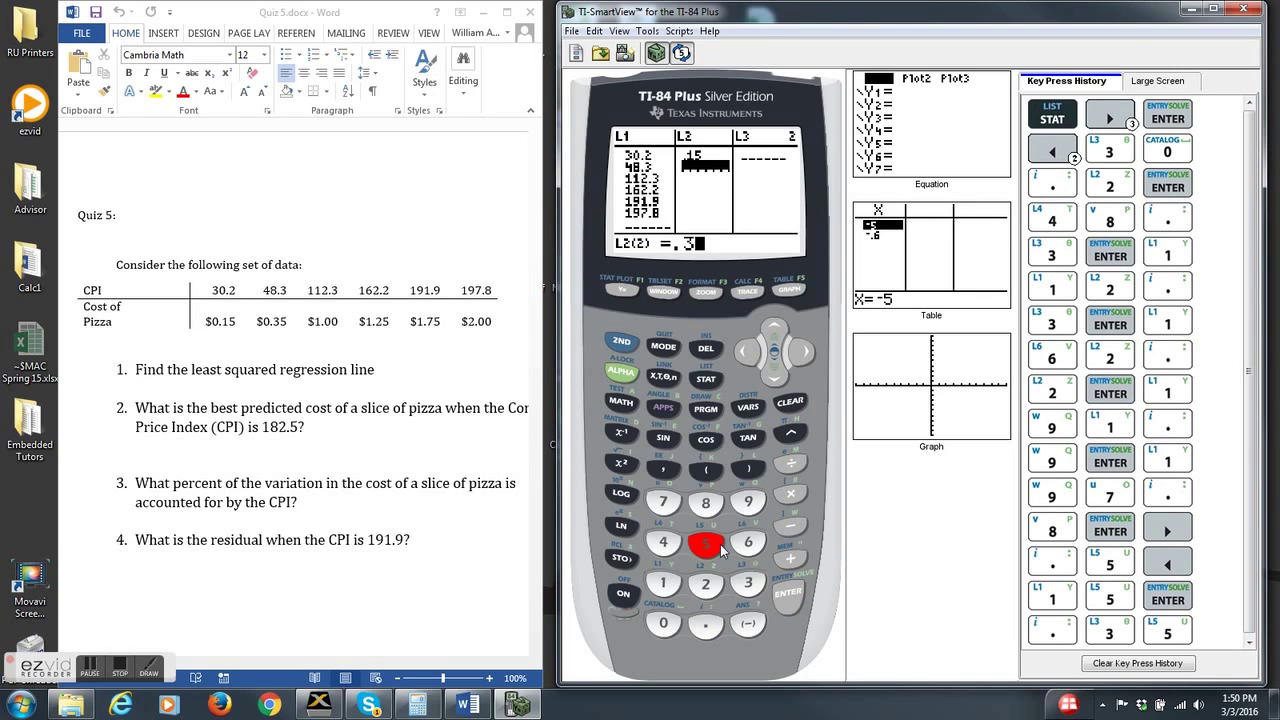
pyautogui.click(787, 594)
pyautogui.click(663, 584)
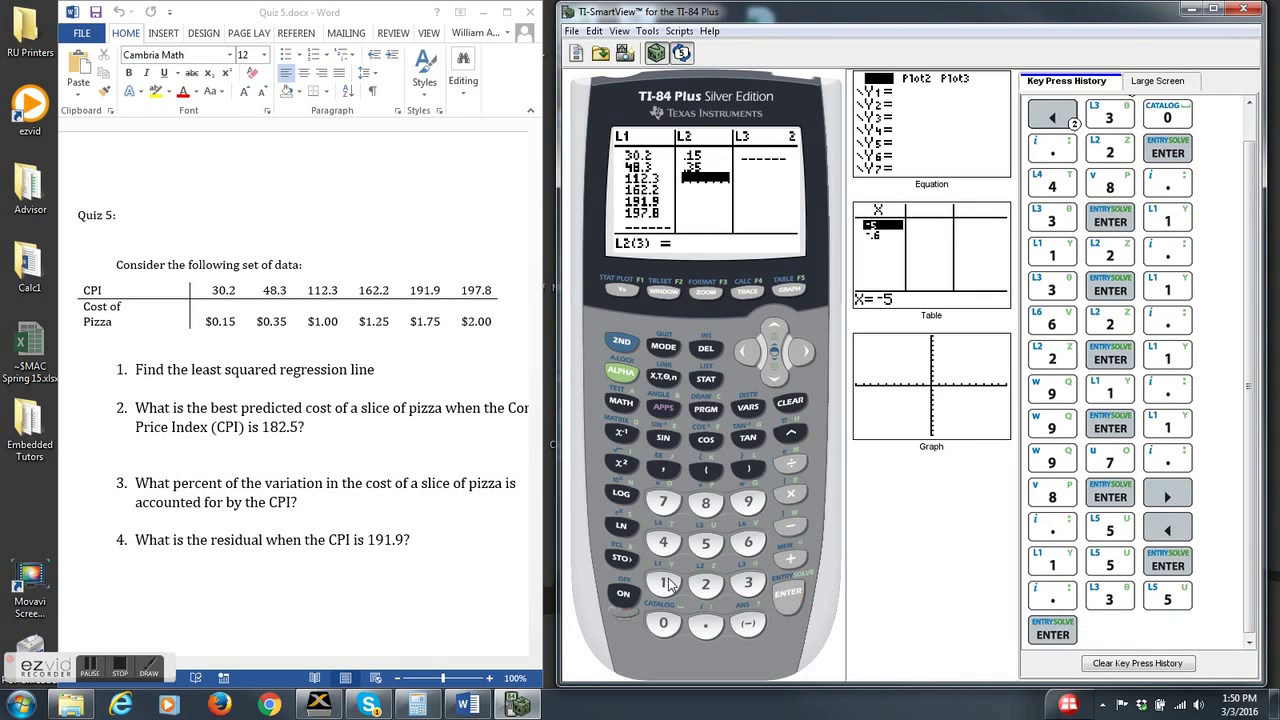
pyautogui.click(787, 594)
# Enter the last pizza costs 1.25, 1.75 and 2 into L2
pyautogui.click(663, 584)
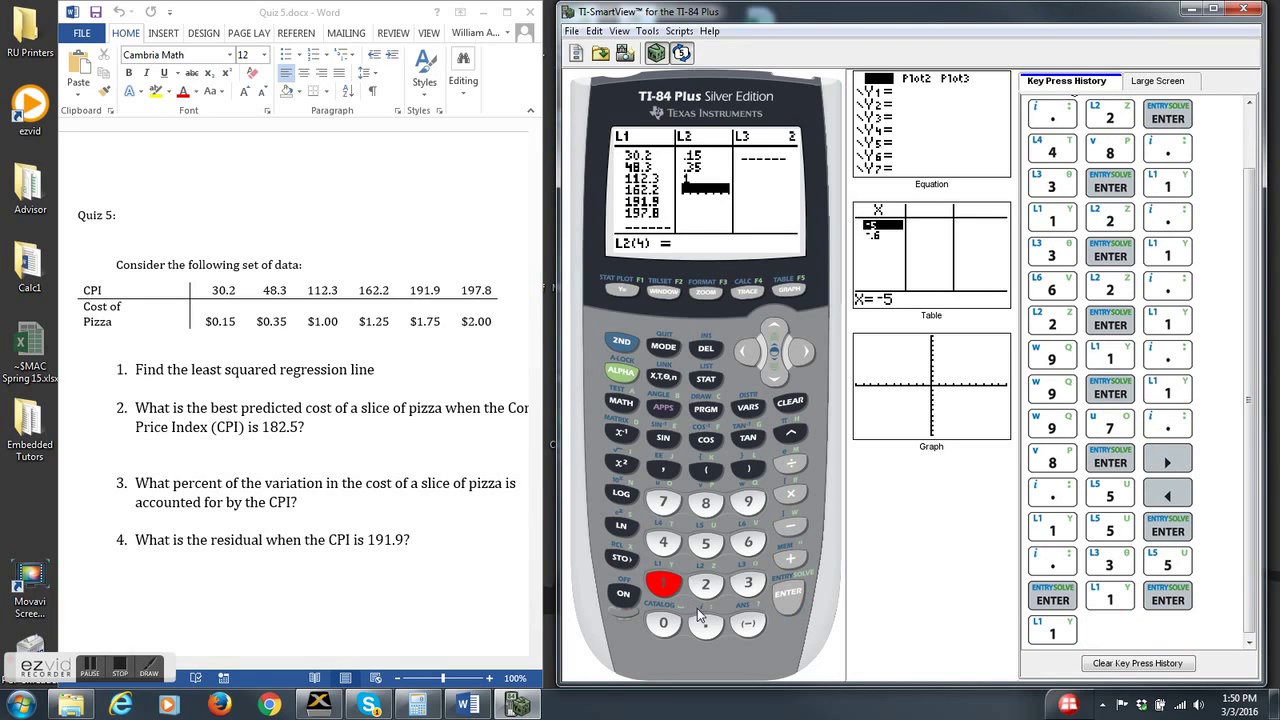
pyautogui.click(705, 624)
pyautogui.click(705, 584)
pyautogui.click(716, 546)
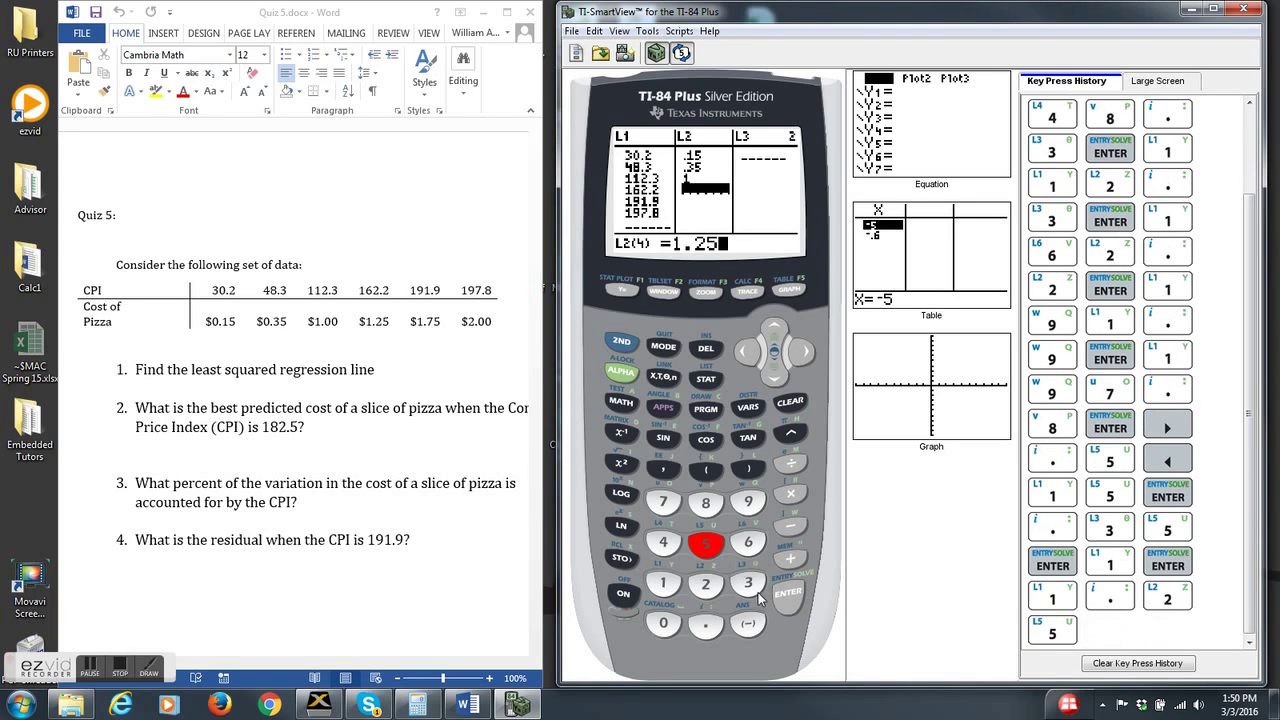
pyautogui.click(787, 594)
pyautogui.click(663, 584)
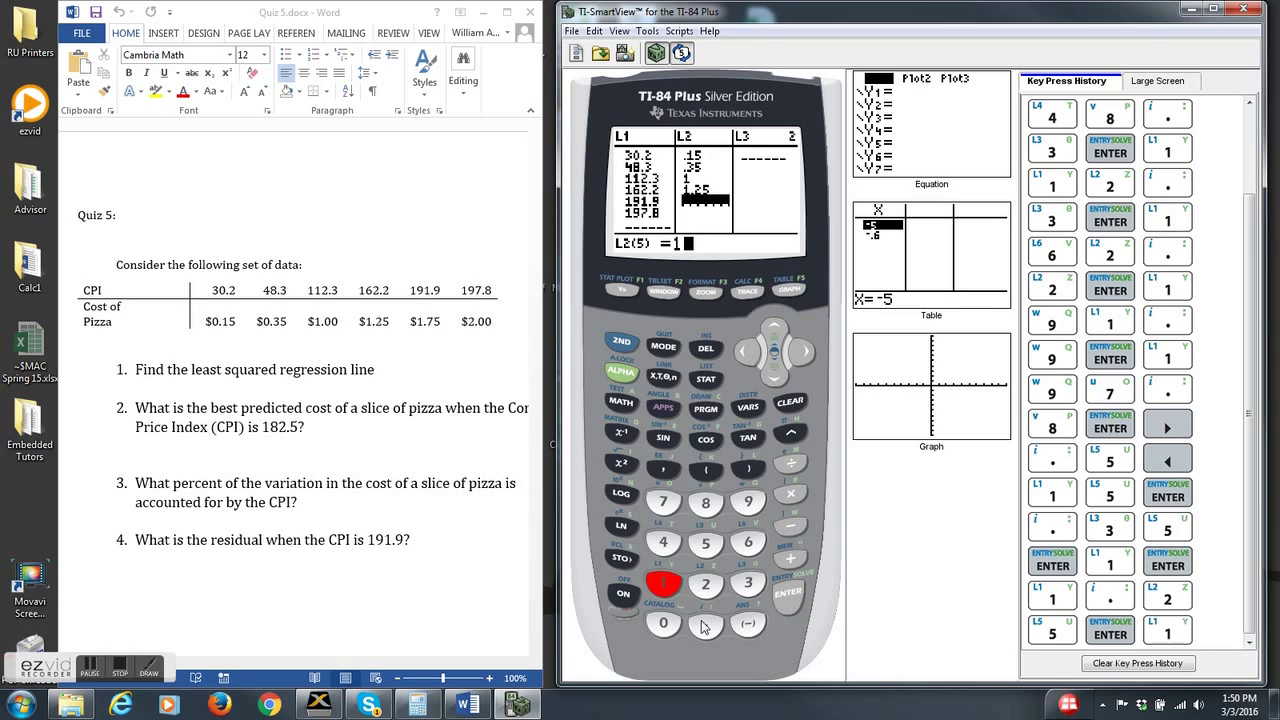
pyautogui.click(705, 624)
pyautogui.click(663, 502)
pyautogui.click(706, 545)
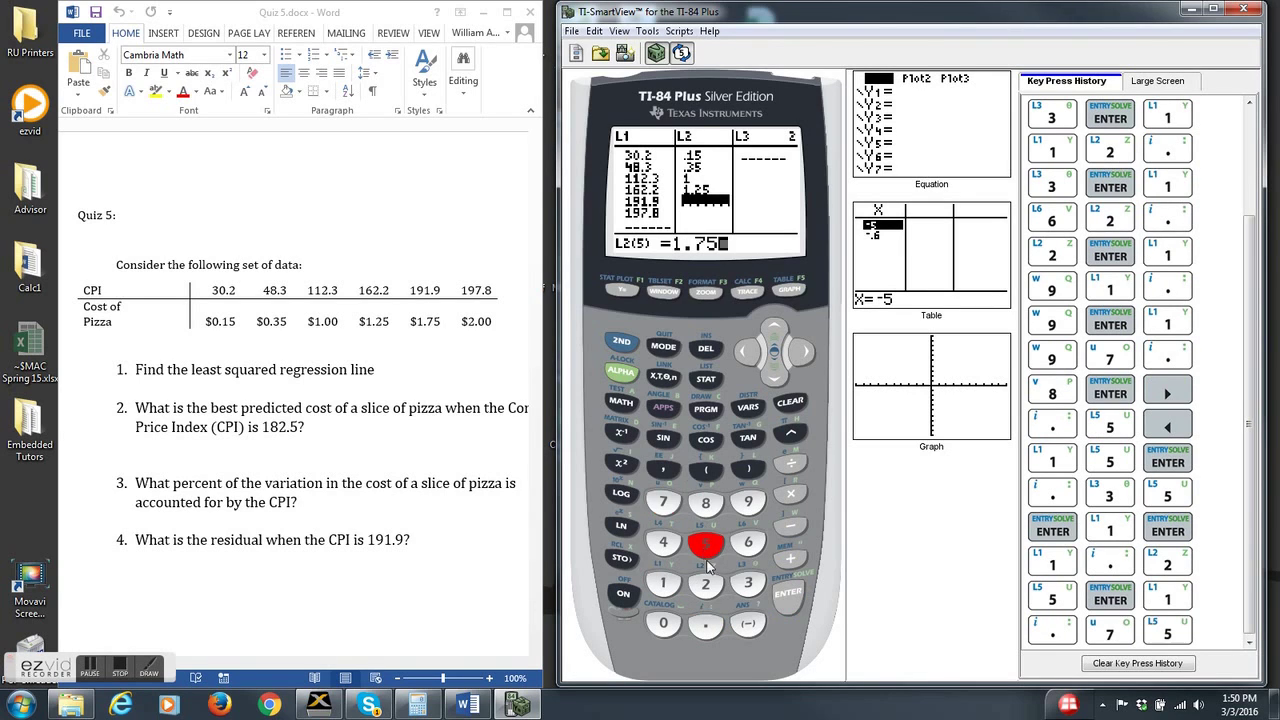
pyautogui.click(785, 594)
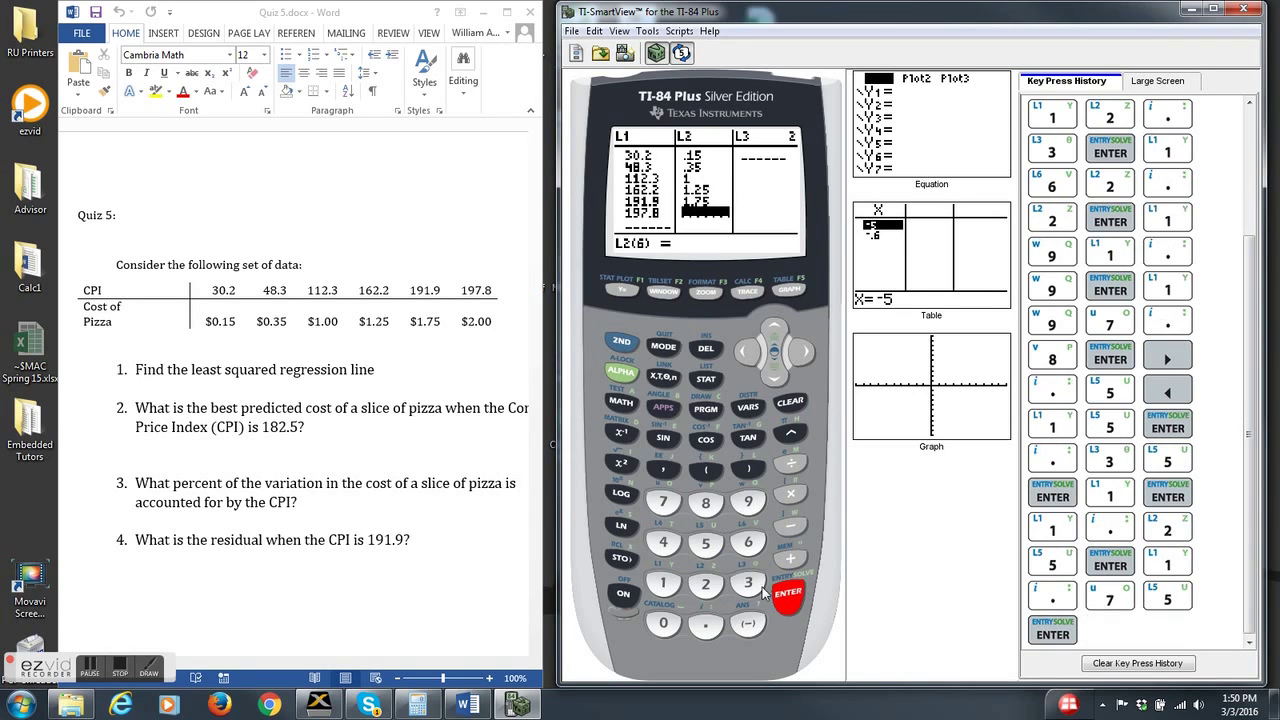
pyautogui.click(705, 584)
pyautogui.press('Return')
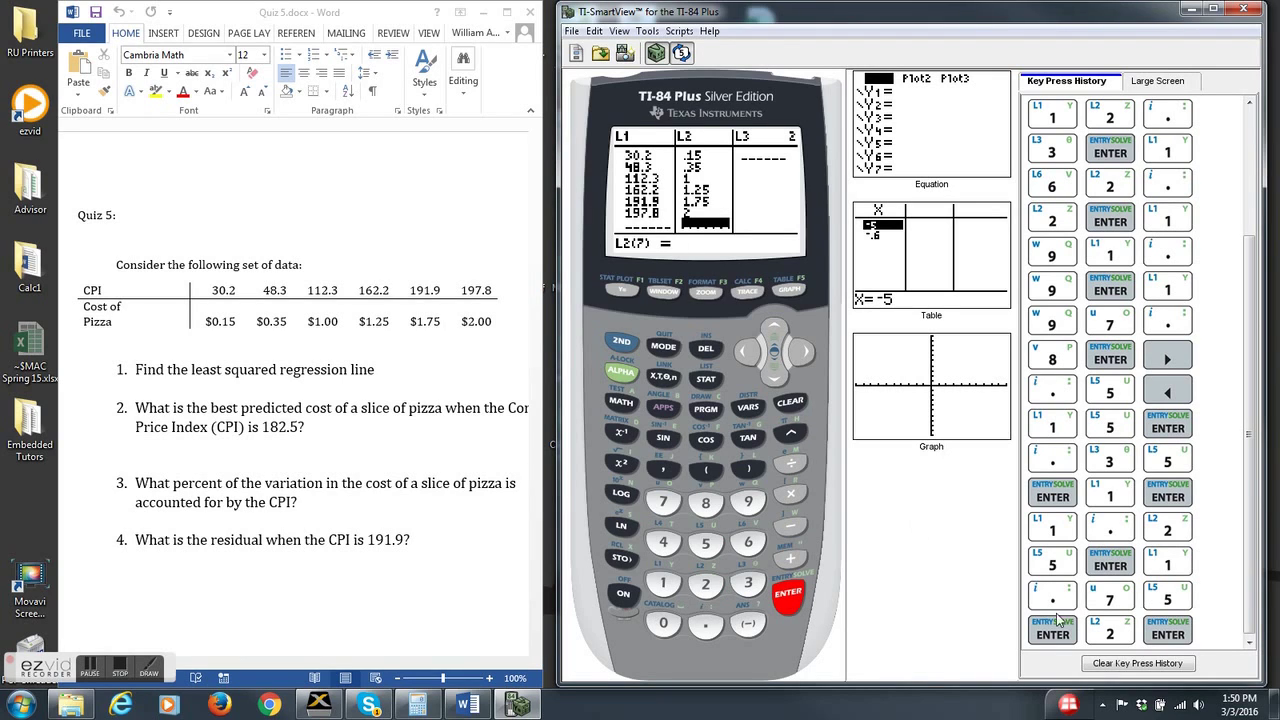
# Clear the key press history and quit the list editor to the home screen
pyautogui.click(1140, 663)
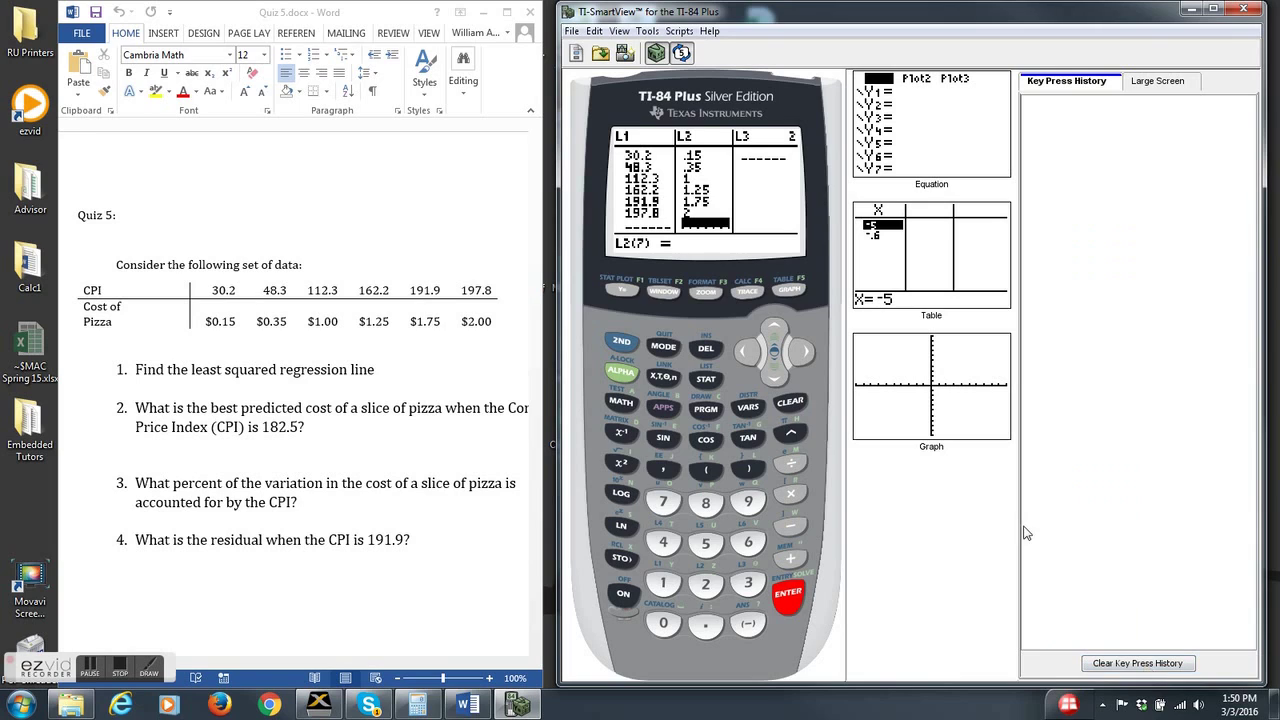
pyautogui.click(621, 342)
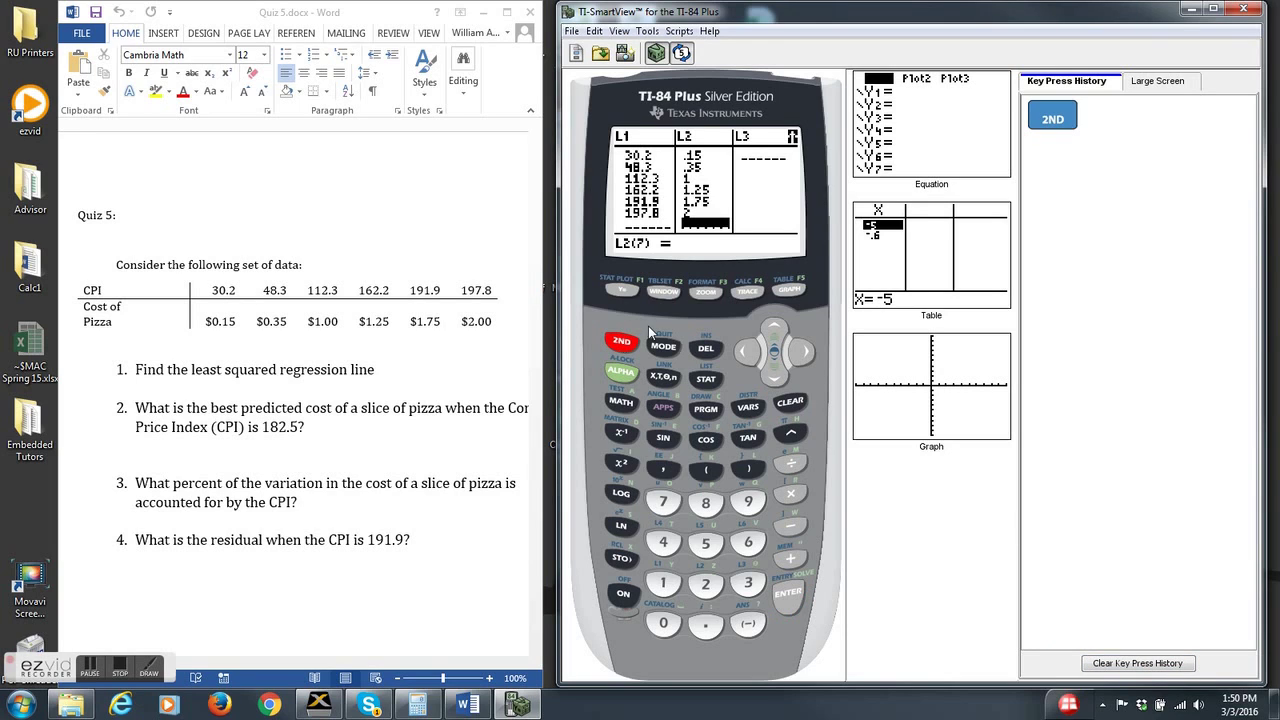
pyautogui.click(664, 346)
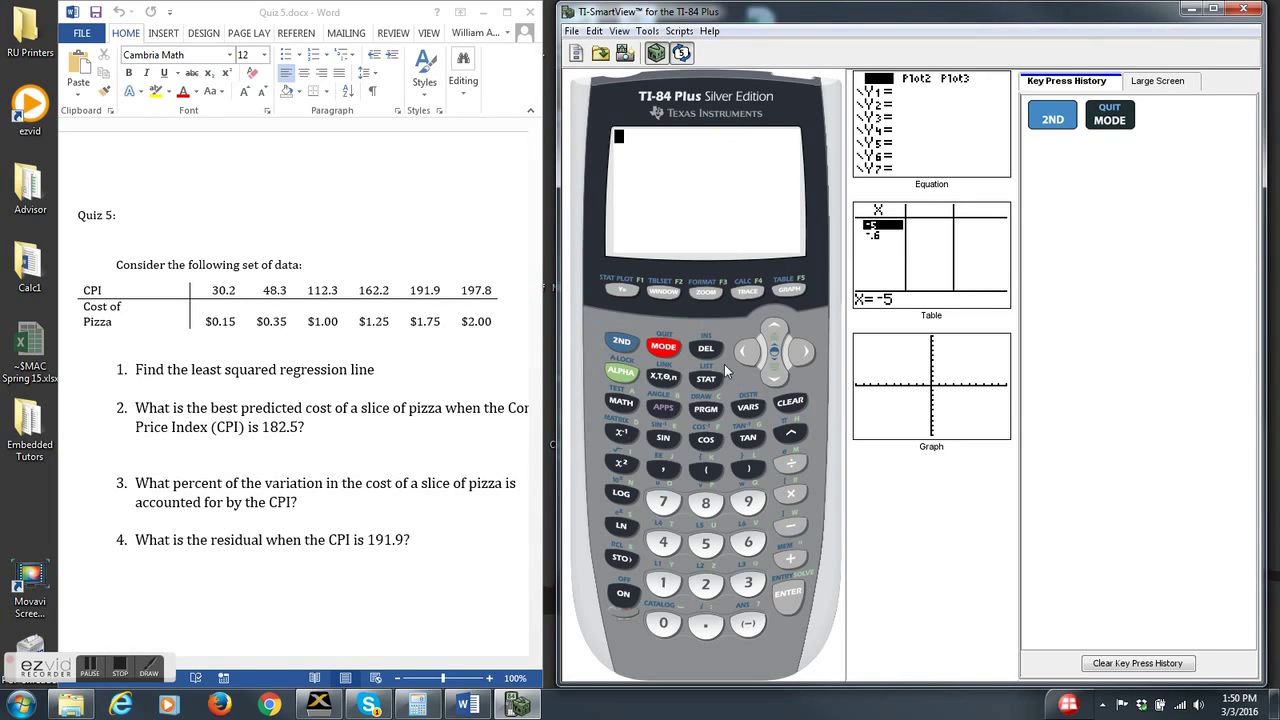
# Run 4:LinReg(ax+b) from STAT CALC, giving a=.0100573704 and b=-.161601497
pyautogui.click(706, 382)
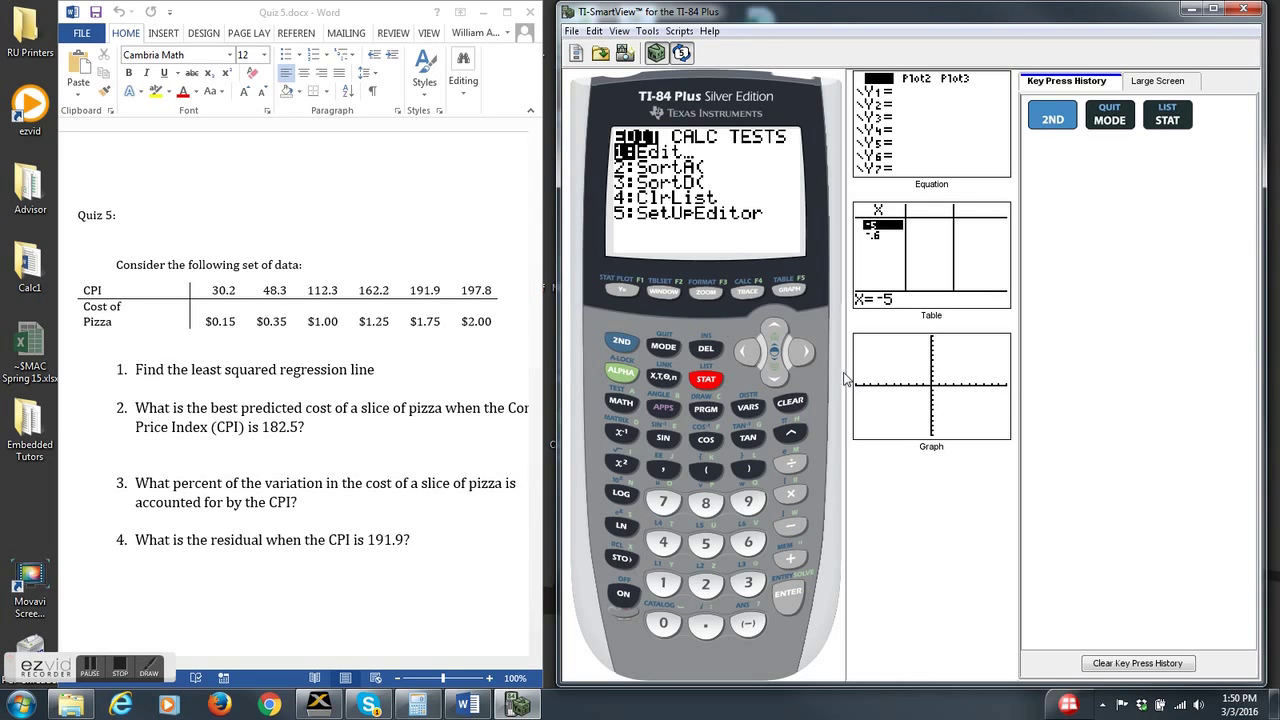
pyautogui.click(804, 353)
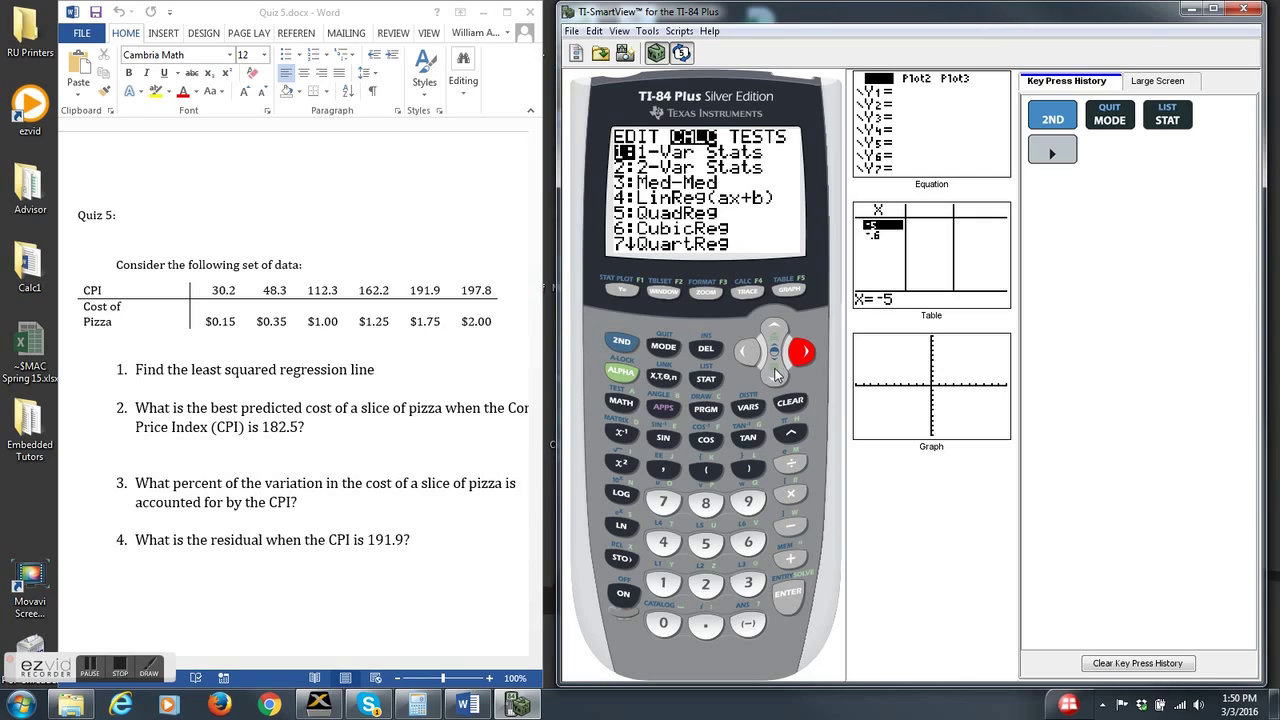
pyautogui.click(777, 375)
pyautogui.click(777, 375)
pyautogui.click(777, 375)
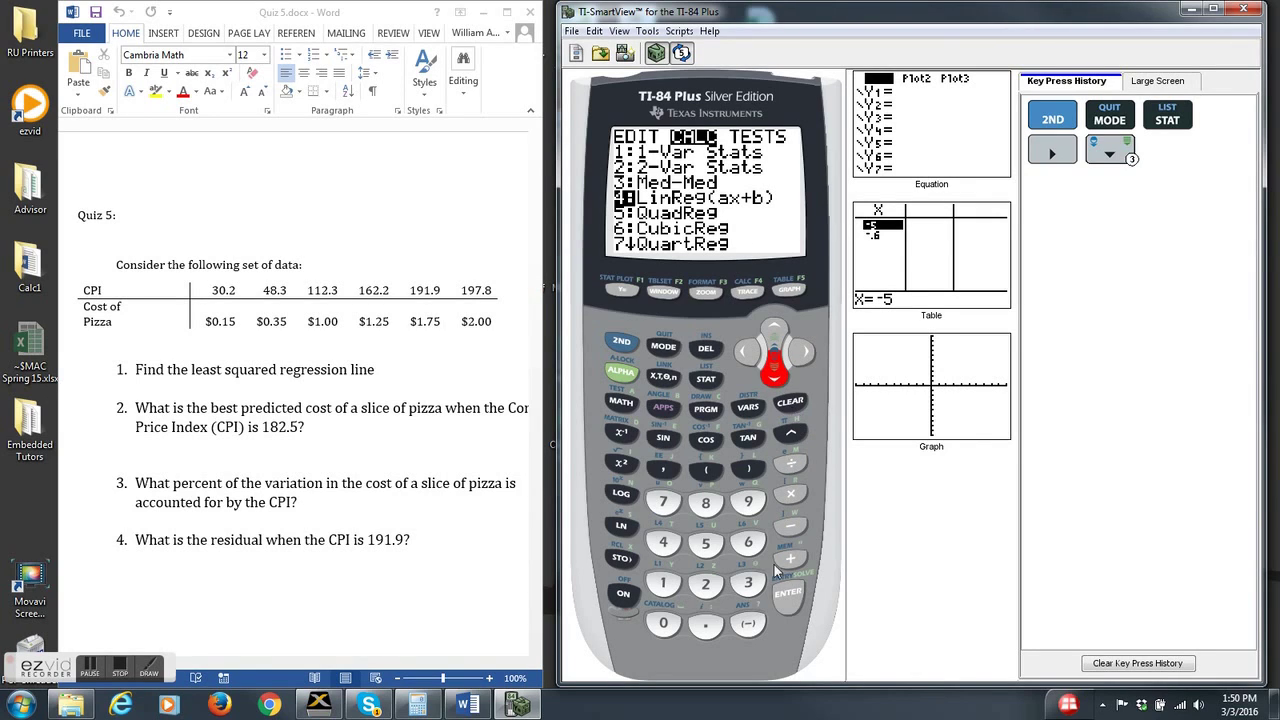
pyautogui.click(791, 592)
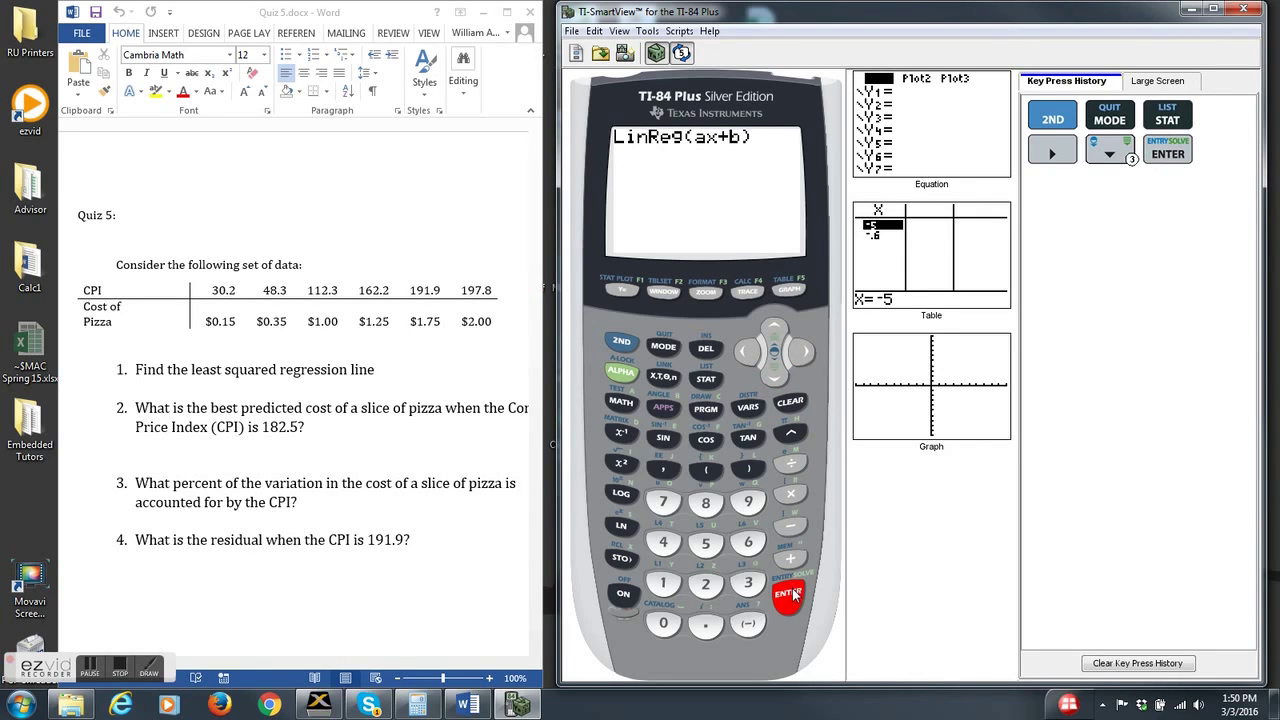
pyautogui.click(789, 594)
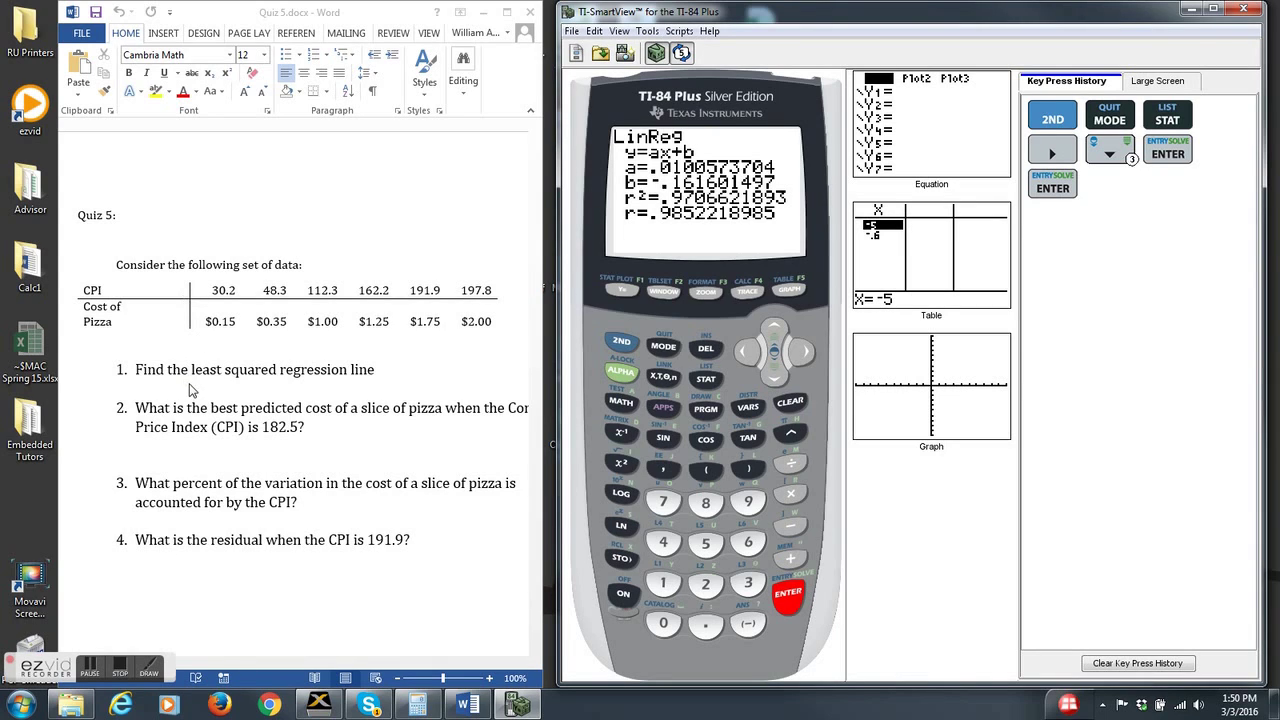
# Under question 1, enter the 14 pt equation (CPI)\hat = .01x − .16
pyautogui.click(207, 390)
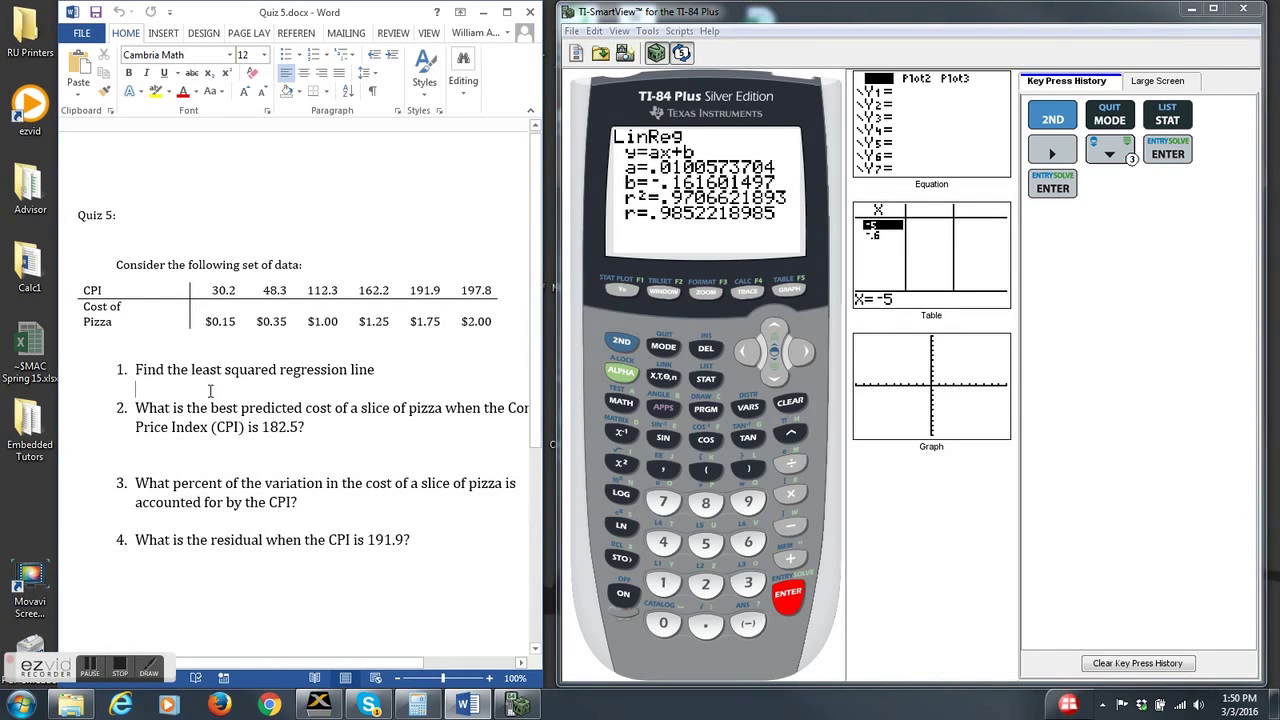
pyautogui.hotkey('ctrl', 'shift', '.')
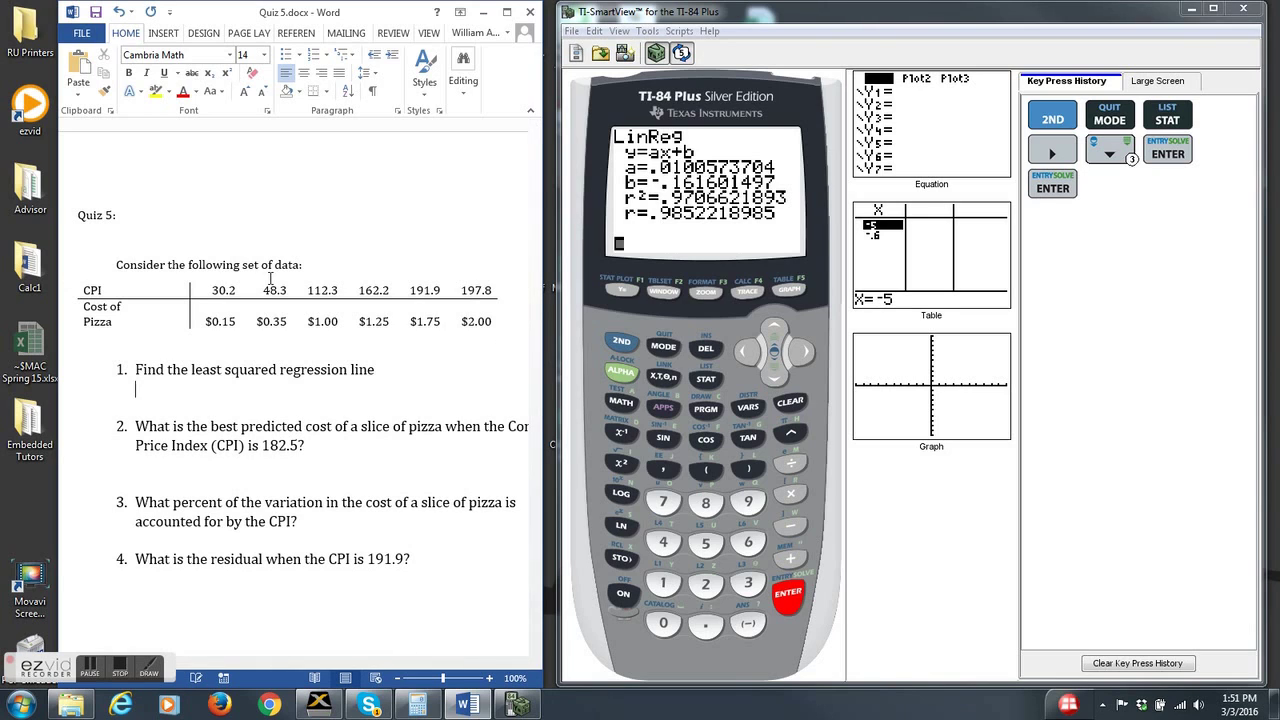
pyautogui.hotkey('alt', '=')
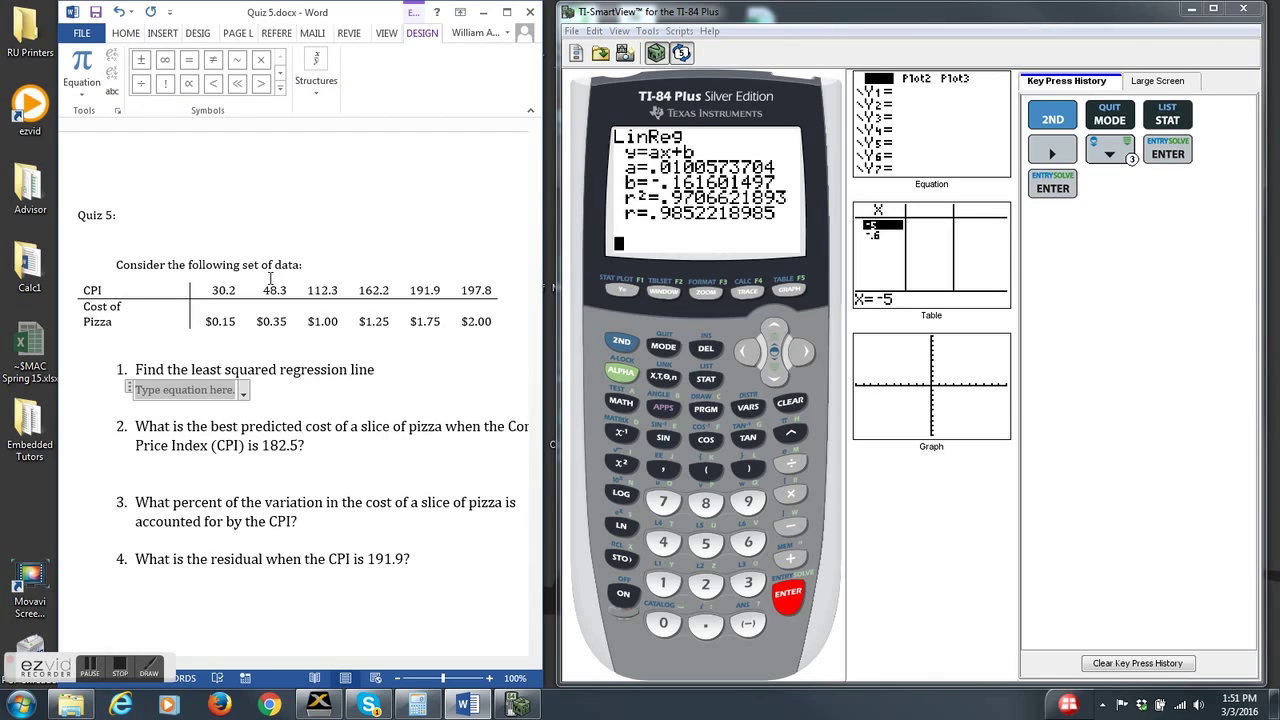
pyautogui.write('CPI')
pyautogui.press('BackSpace')
pyautogui.press('BackSpace')
pyautogui.press('BackSpace')
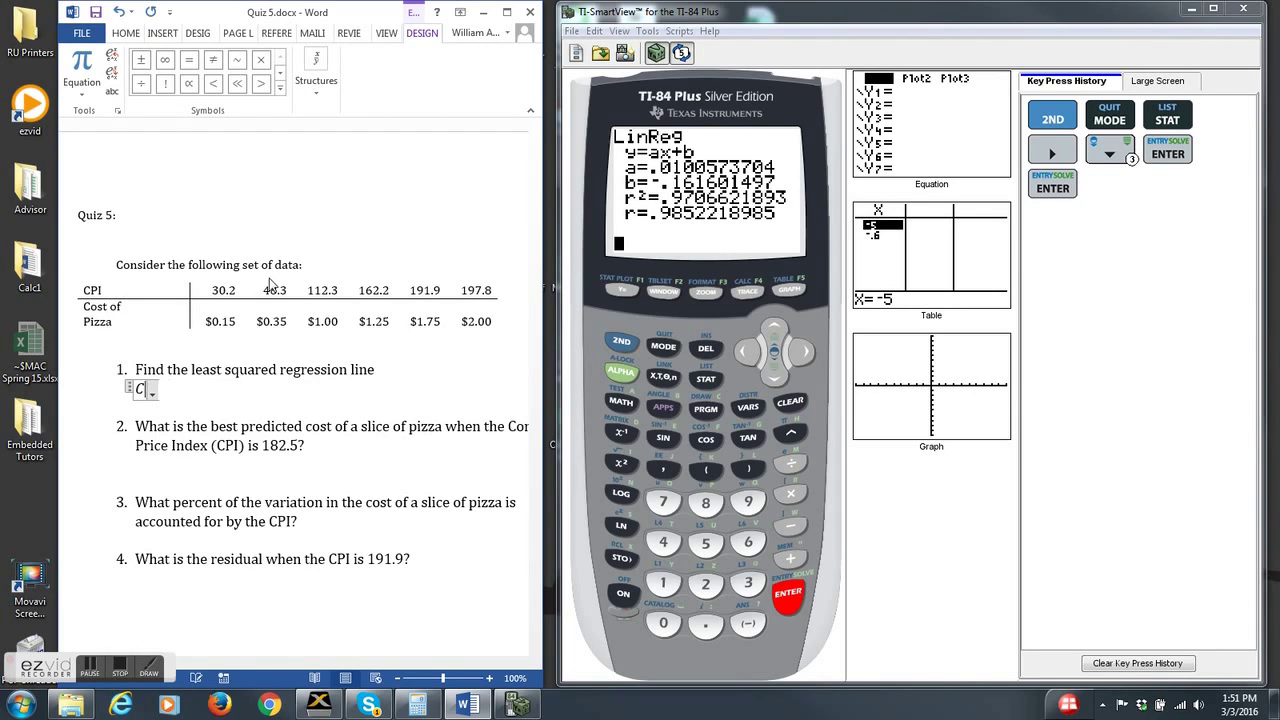
pyautogui.write('(')
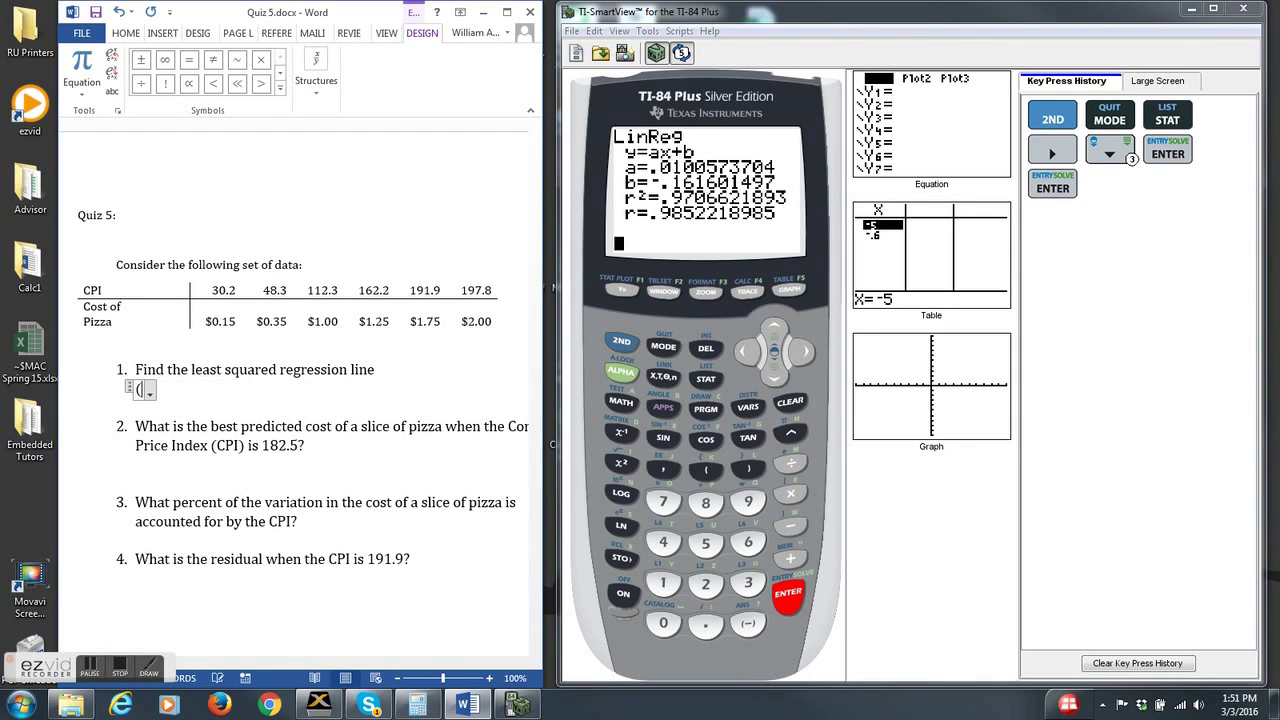
pyautogui.write('CPI)\\hat ')
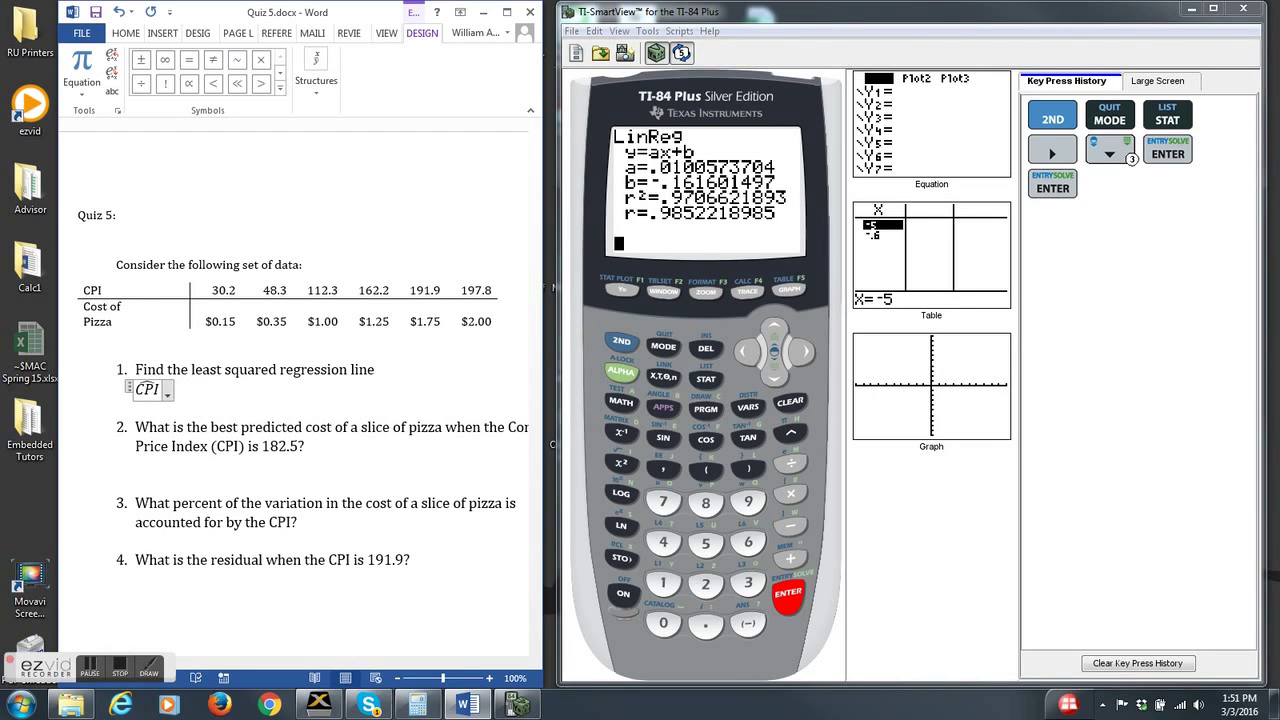
pyautogui.write('=')
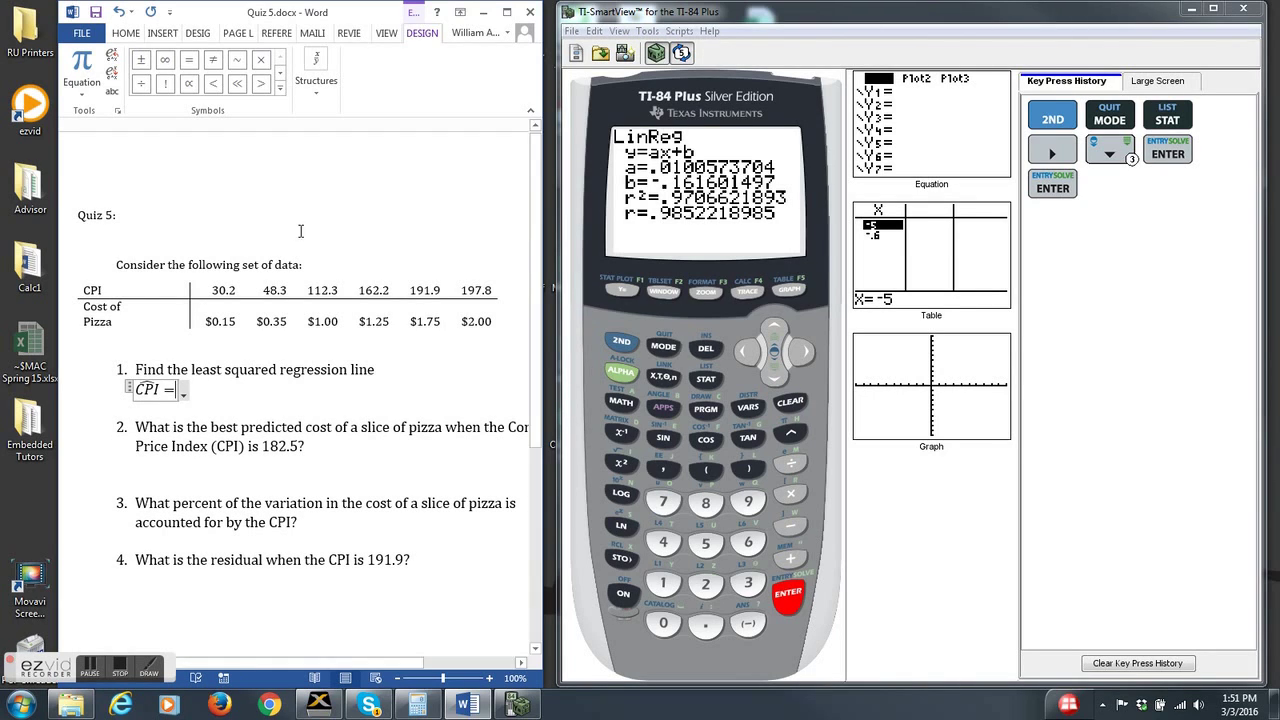
pyautogui.write('.01x')
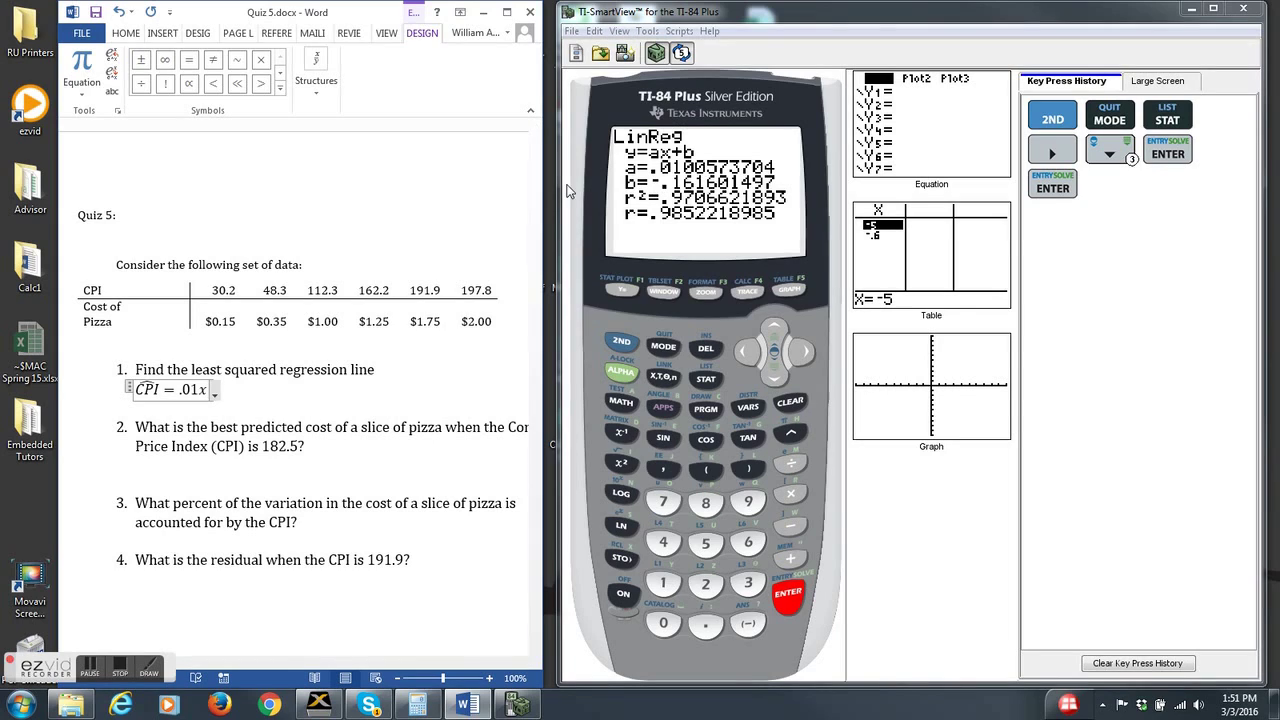
pyautogui.write('-')
pyautogui.write('.1')
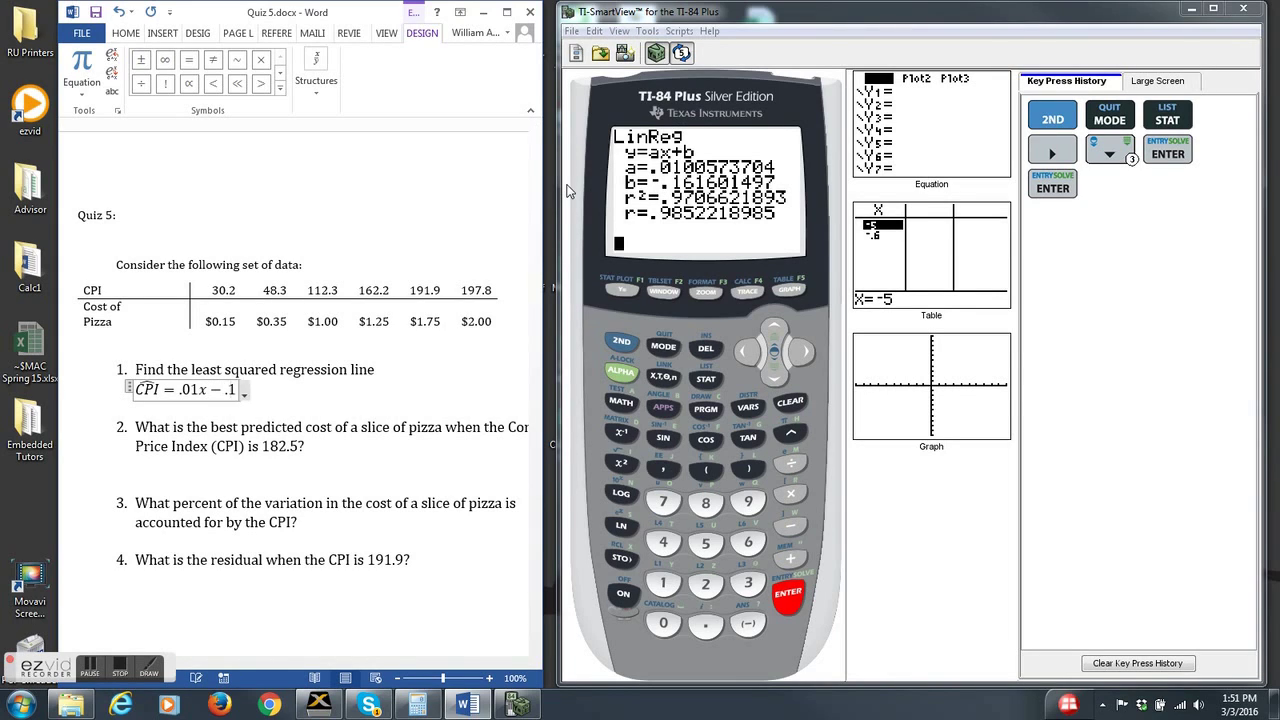
pyautogui.write('6')
pyautogui.press('Right')
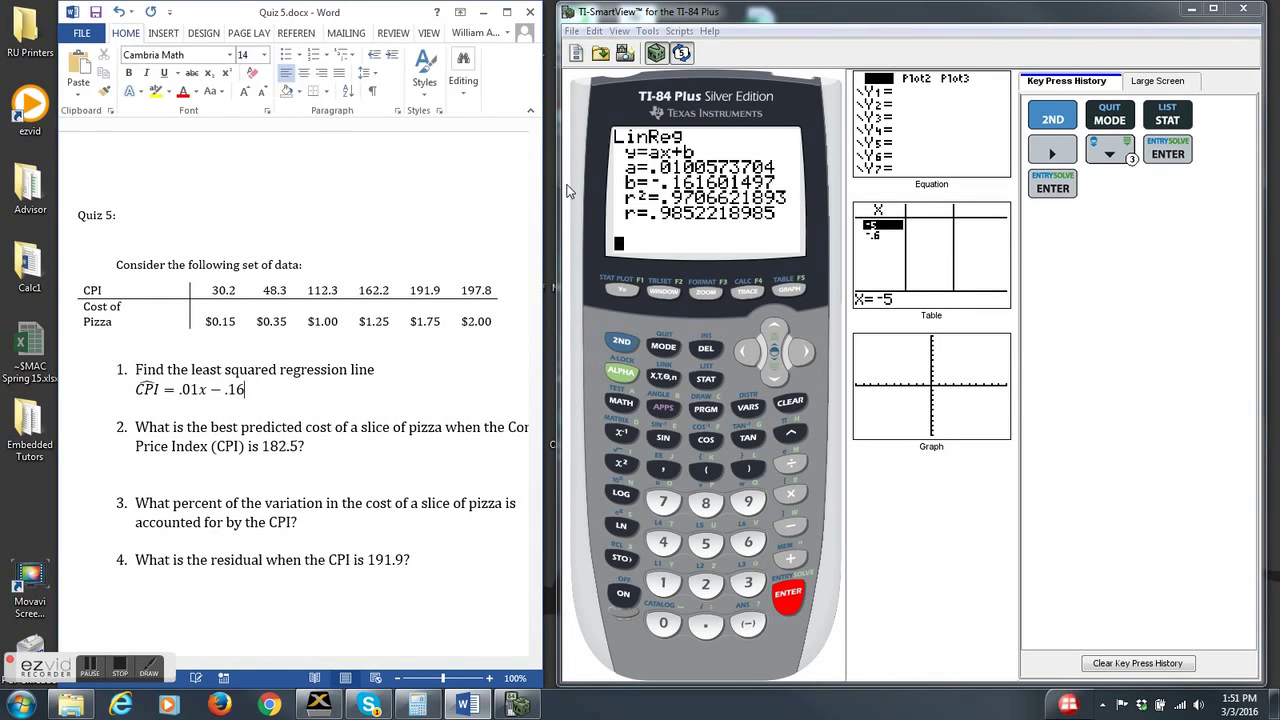